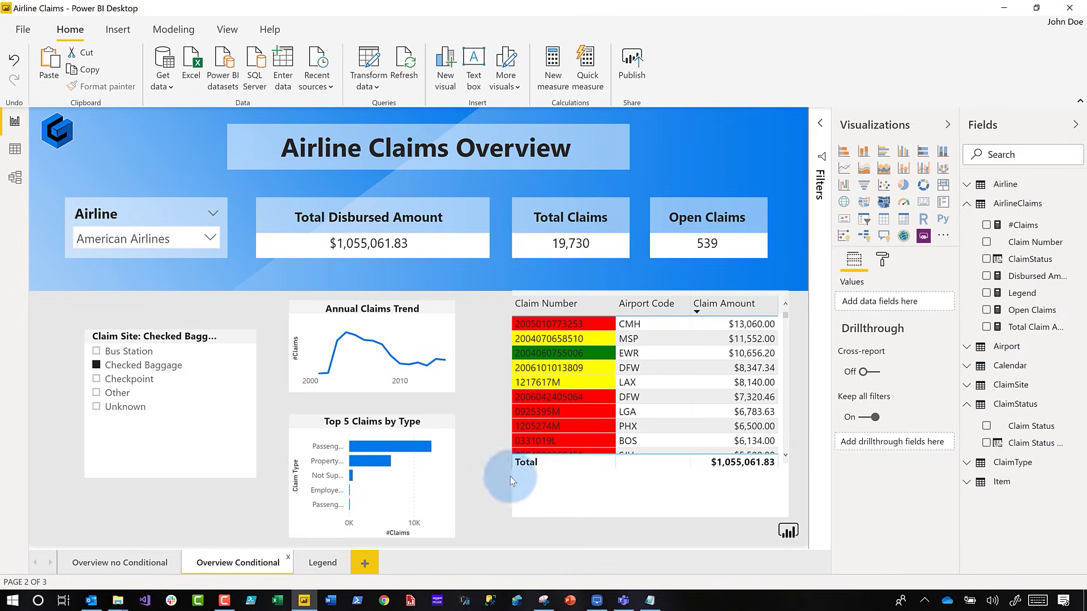
Step: Insert a stacked column chart on the Legend page and move it toward the middle of the canvas
click(324, 565)
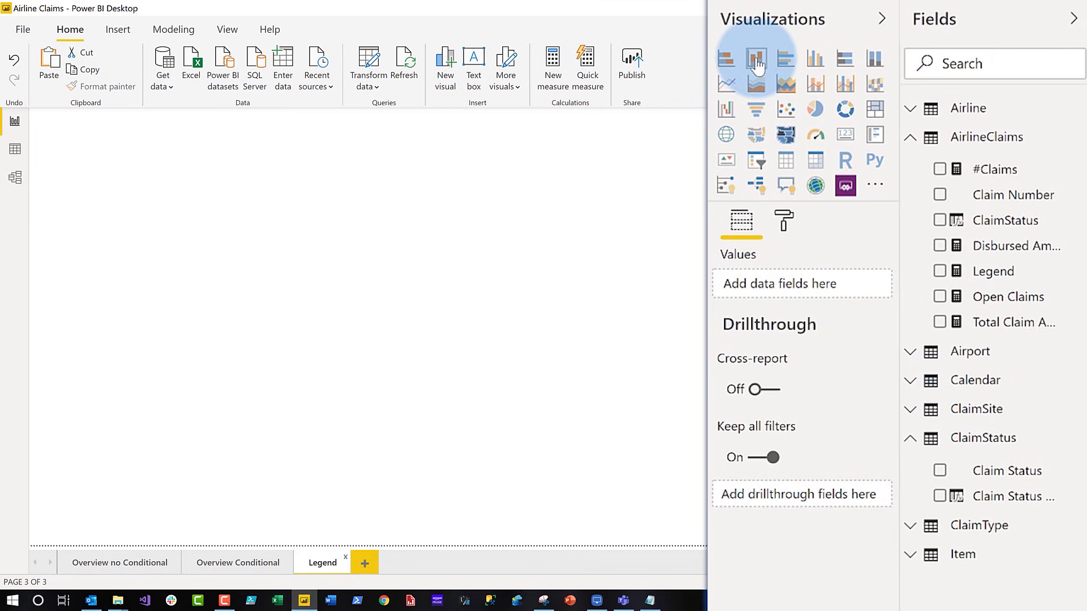
click(756, 58)
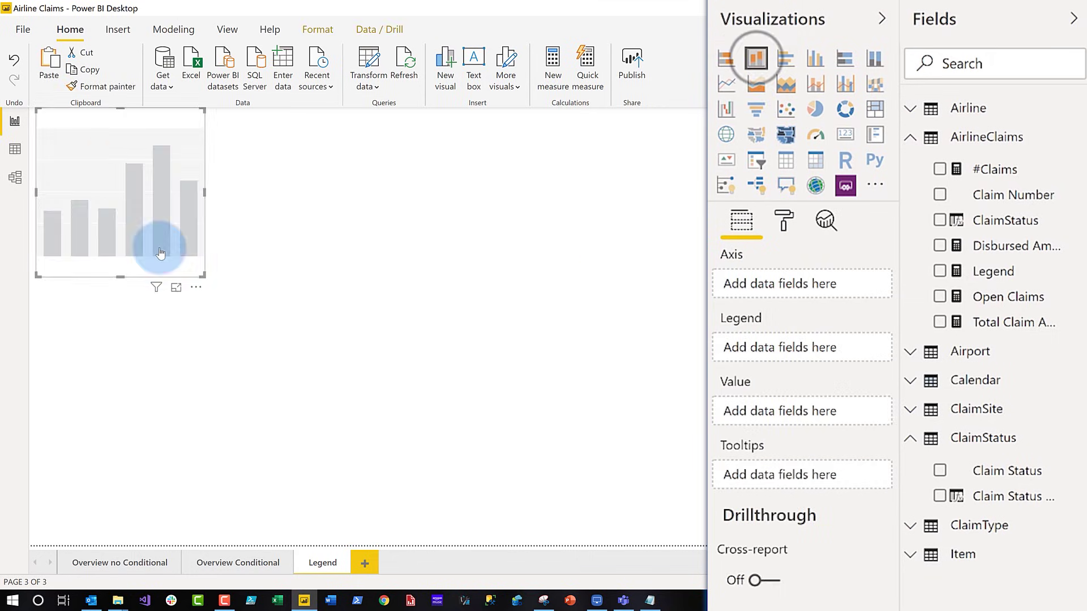
drag(121, 179, 415, 244)
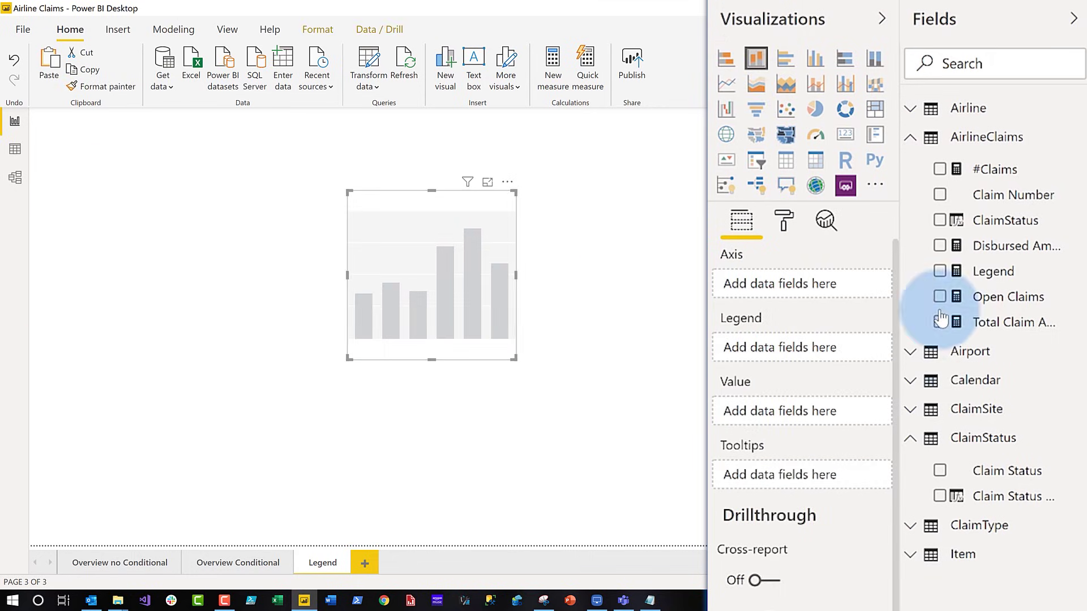
Step: Plot the AirlineClaims Legend measure as the chart's value with Claim Status as the axis, and enlarge the chart
click(993, 272)
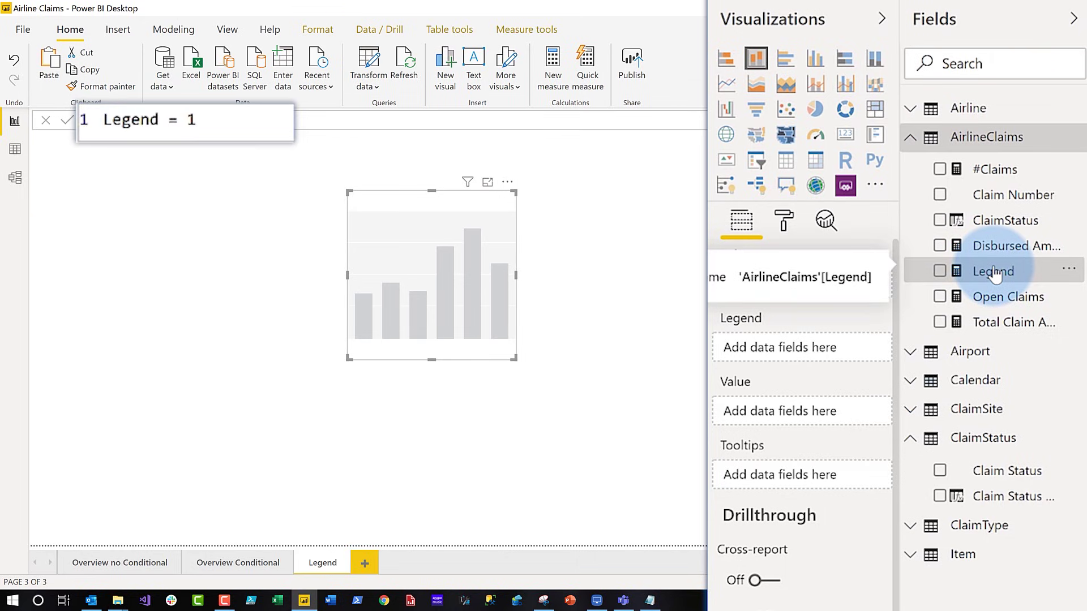
drag(994, 275, 474, 284)
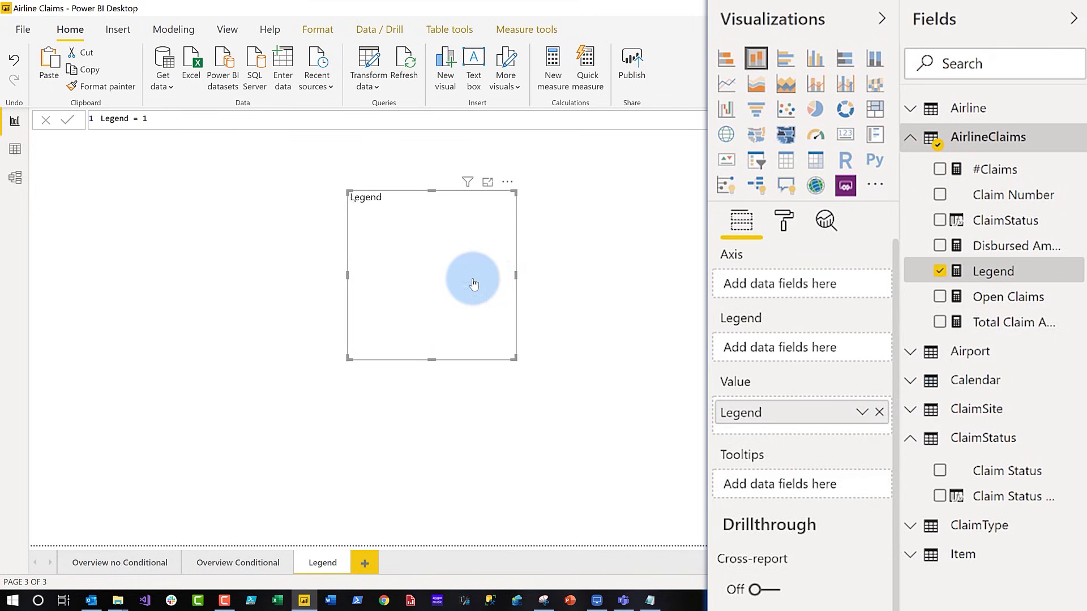
drag(511, 358, 644, 354)
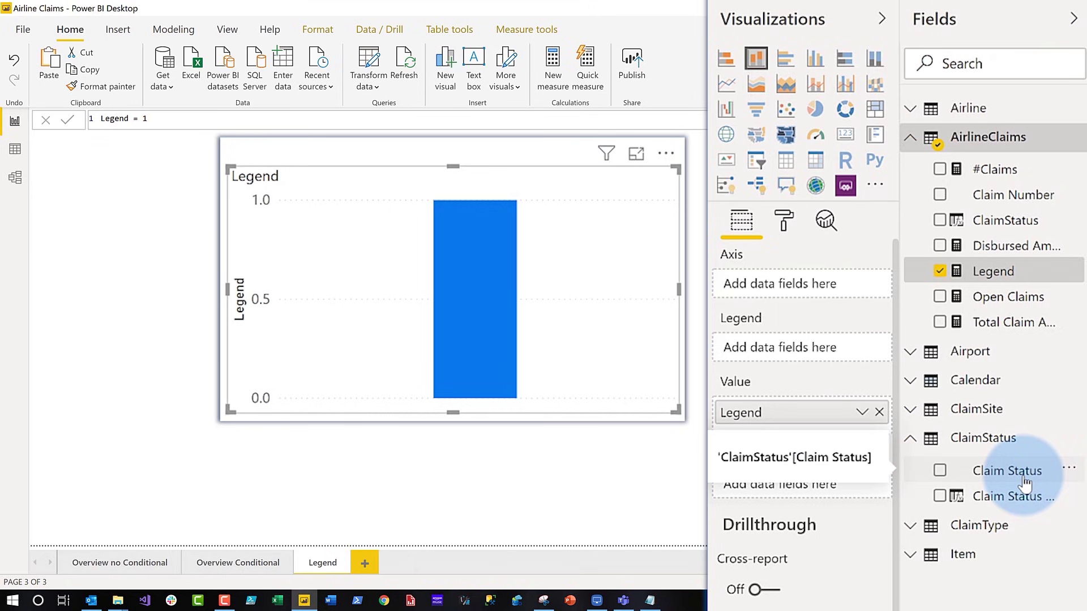
drag(1026, 484, 817, 301)
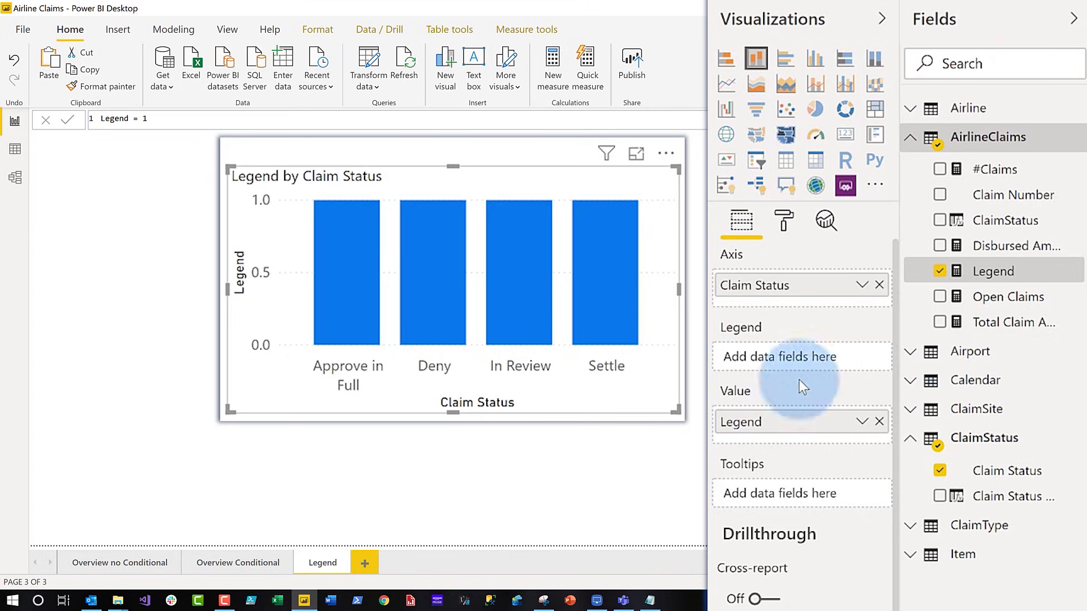
Step: Format the chart's default data color by field value, based on First Claim Status Color with First summarization
click(783, 221)
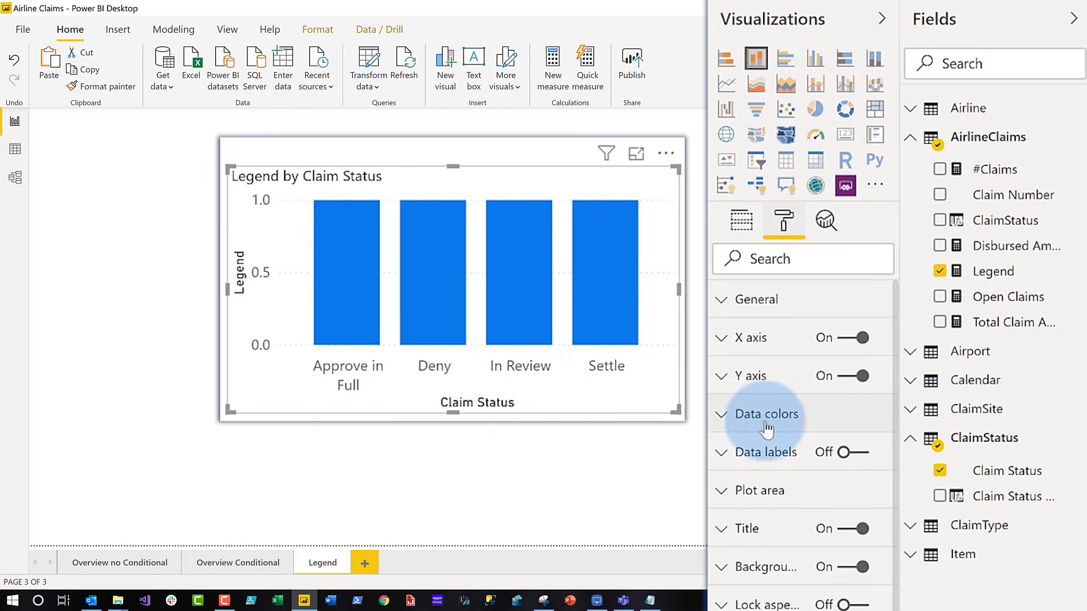
click(727, 424)
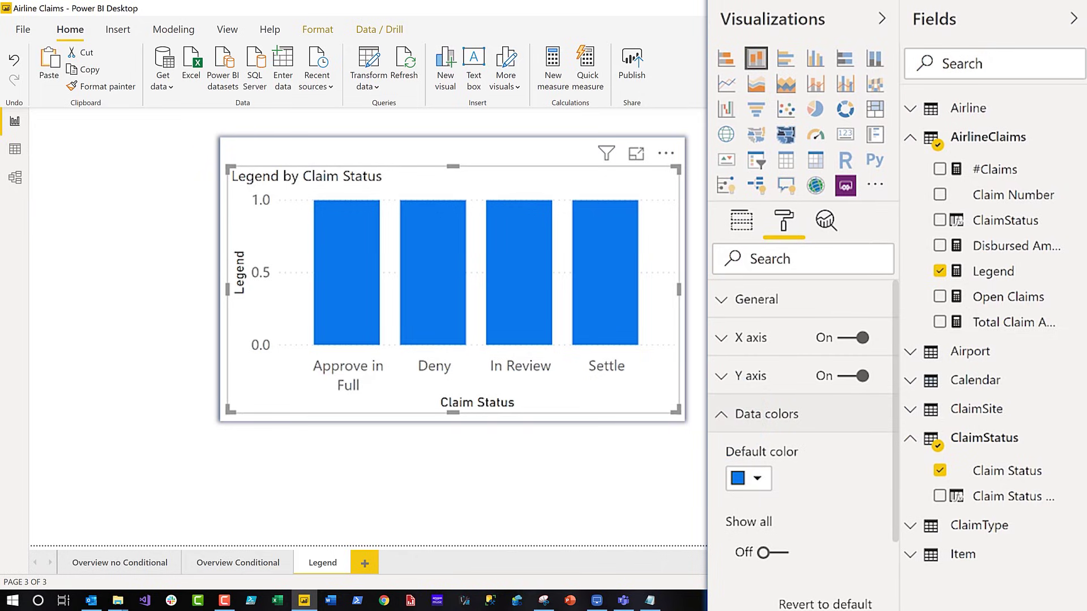
mouse_move(872, 460)
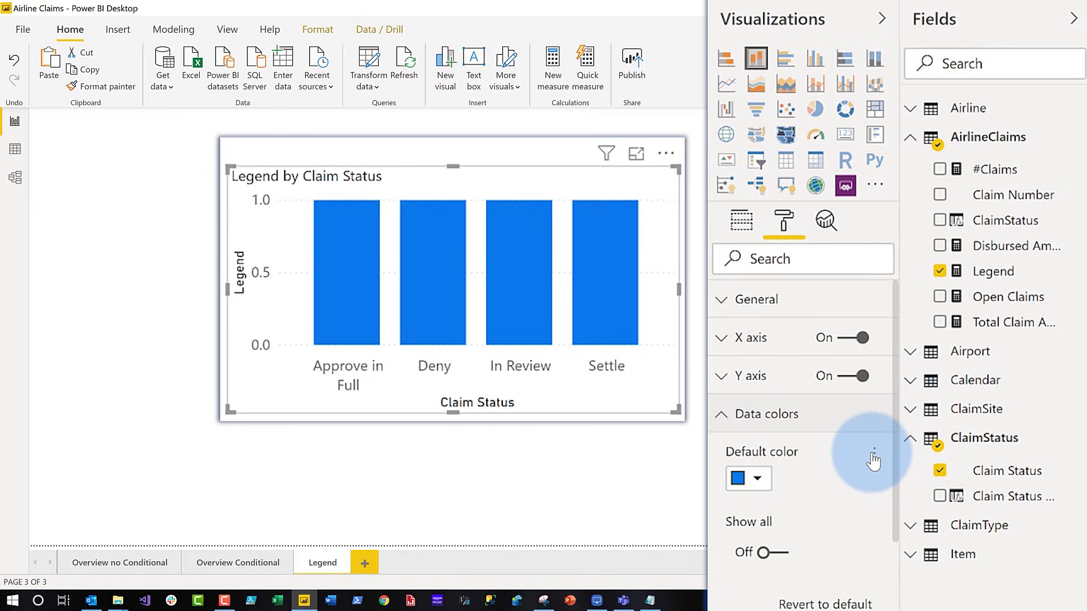
click(872, 456)
click(919, 471)
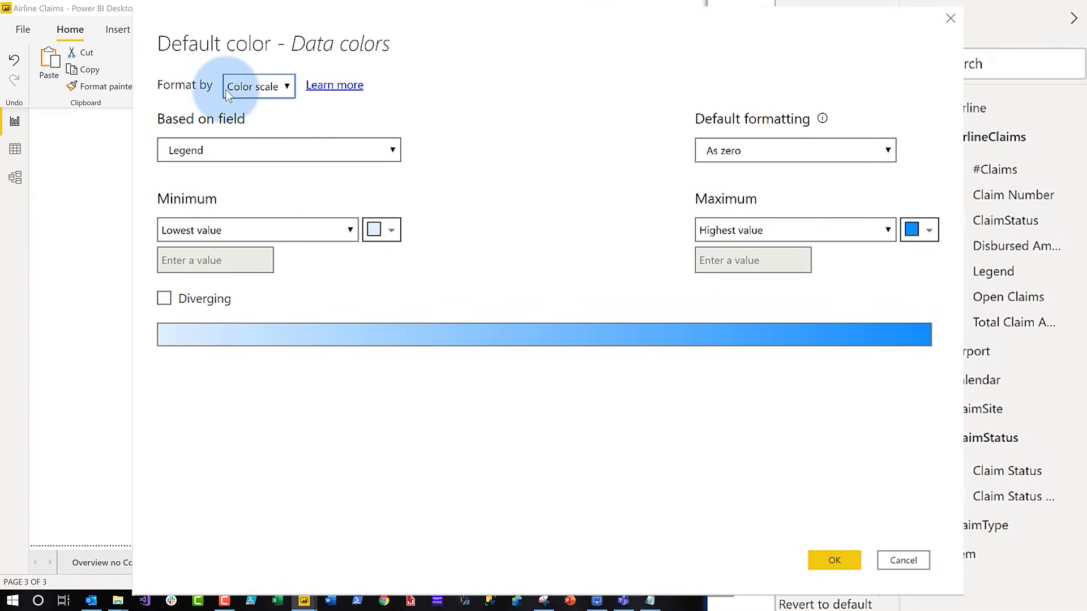
click(238, 89)
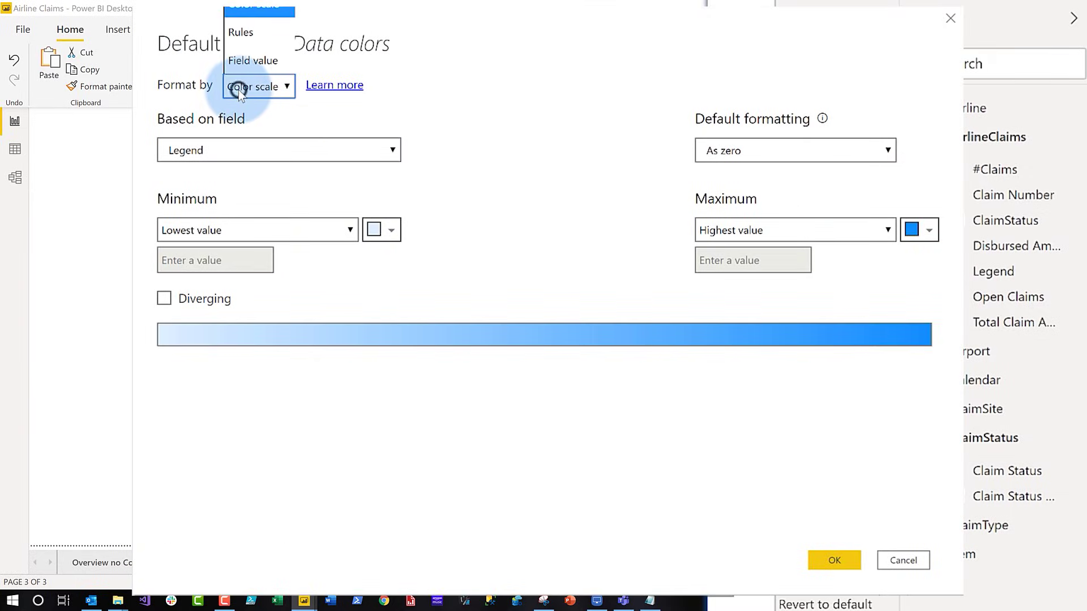
click(254, 64)
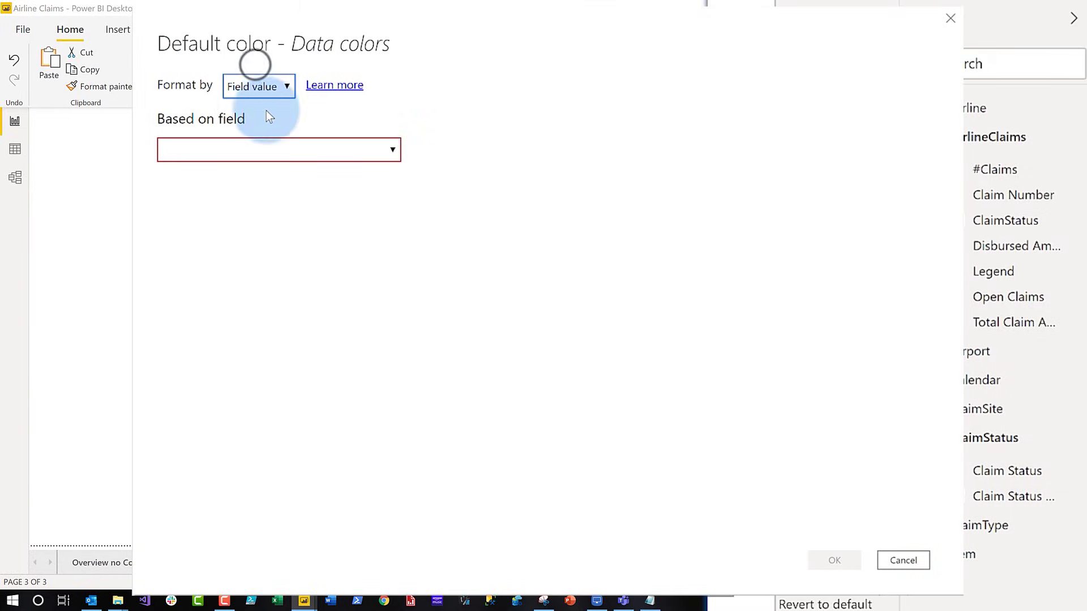
click(261, 150)
click(176, 342)
click(242, 386)
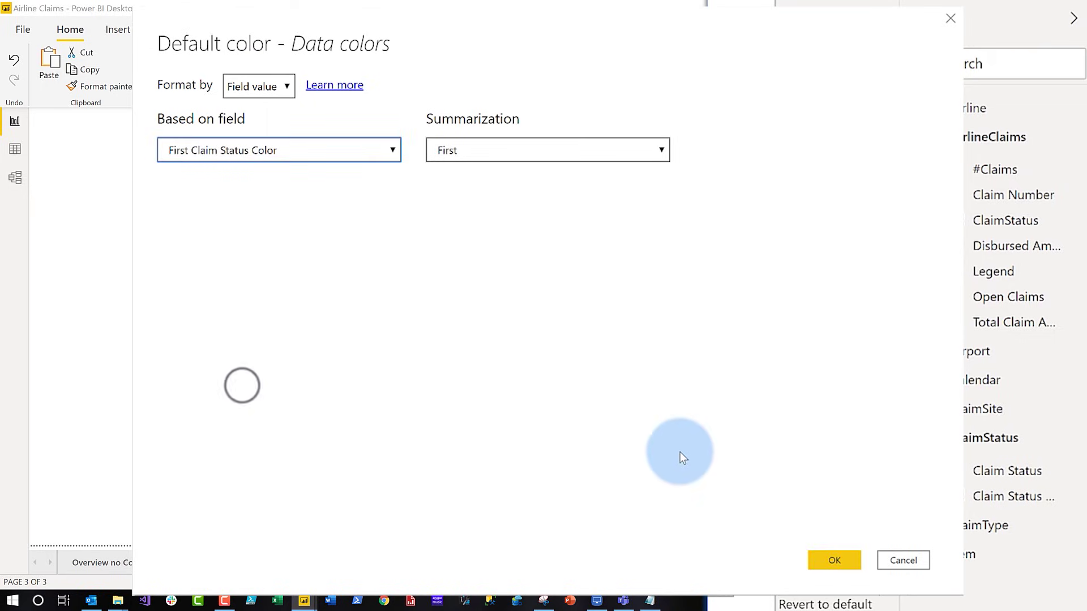
click(831, 560)
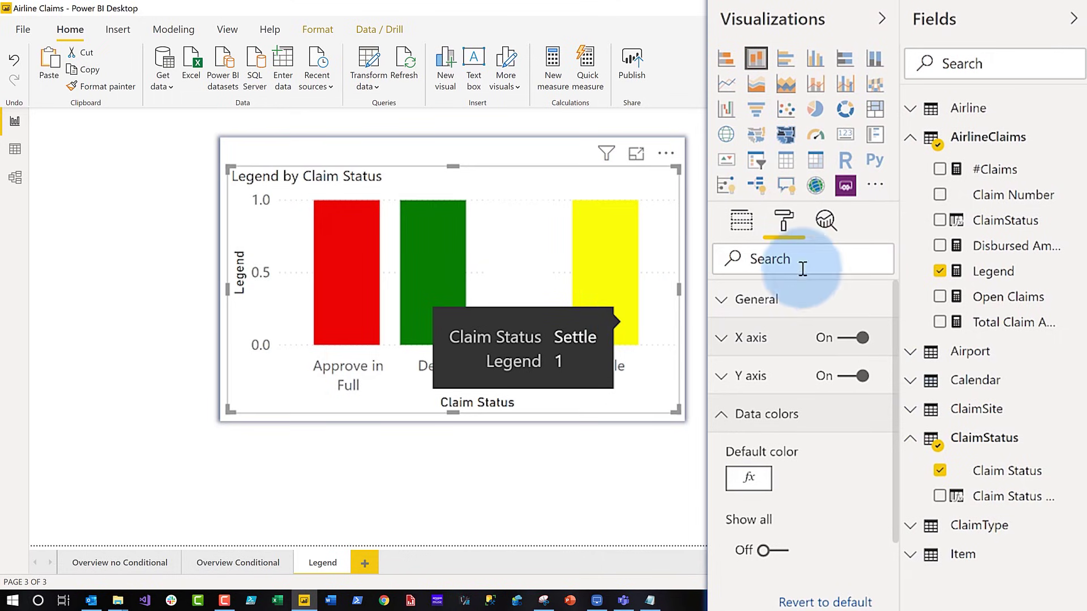
Step: Turn off the chart's Responsive setting
click(740, 305)
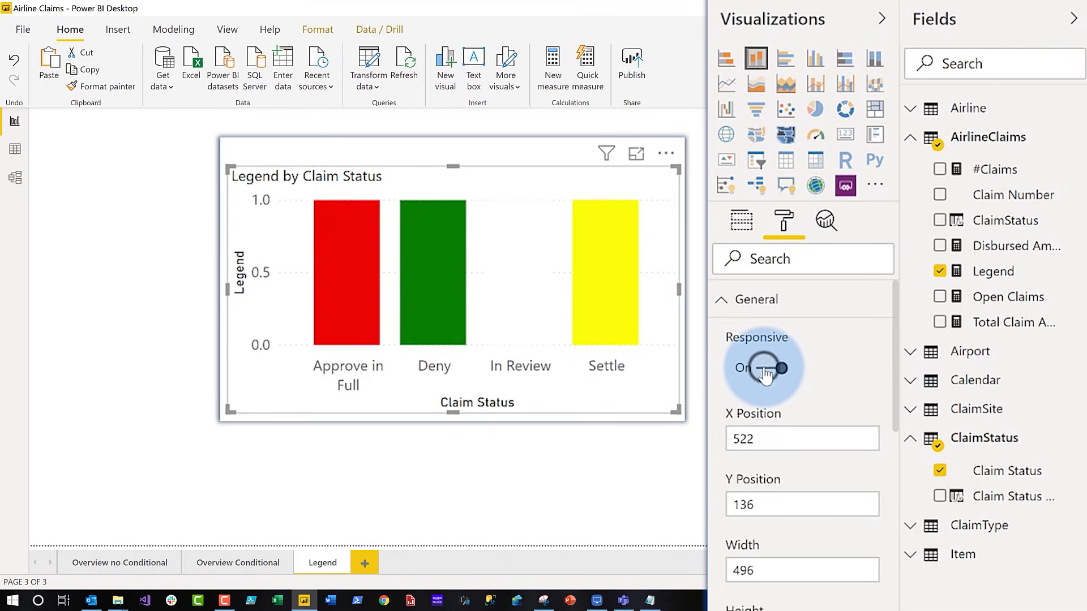
click(764, 370)
click(730, 300)
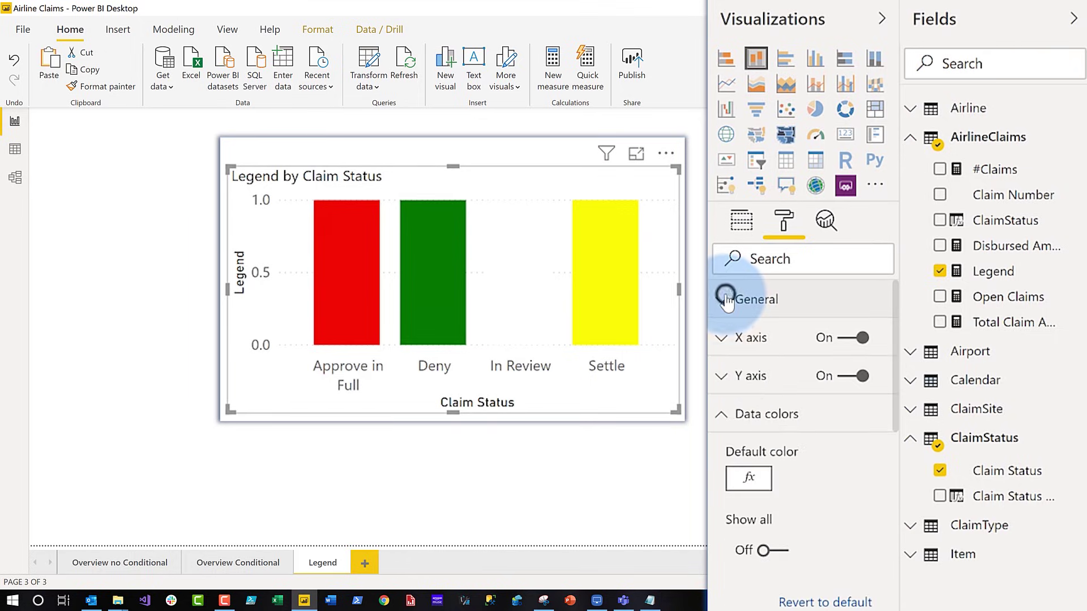
Step: Set the X axis text size to 8 pt and its font family to Segoe (Bold)
click(742, 342)
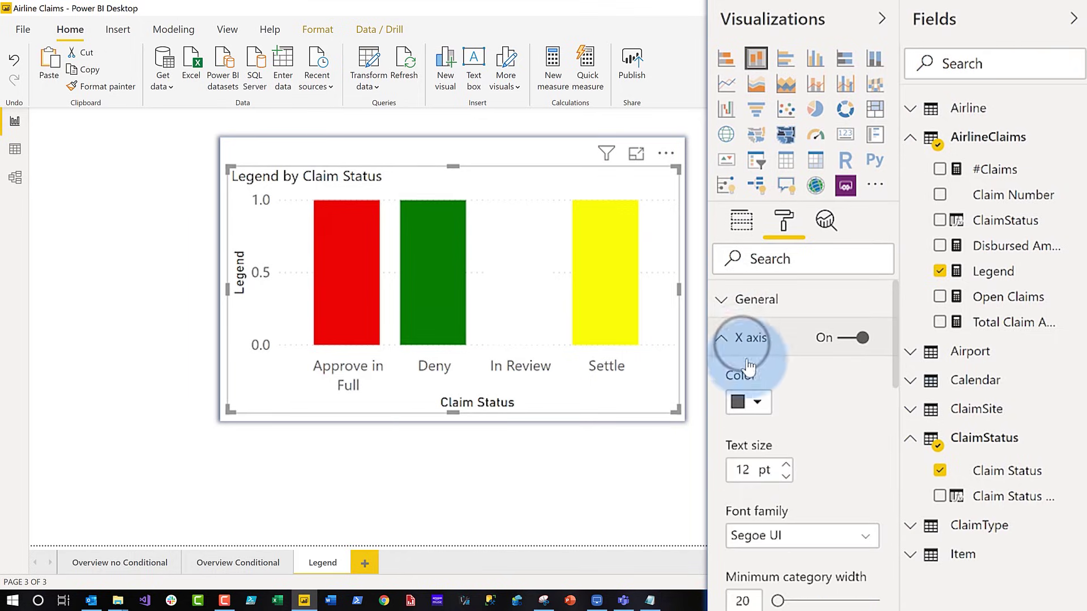
click(785, 477)
click(785, 477)
click(786, 478)
click(785, 477)
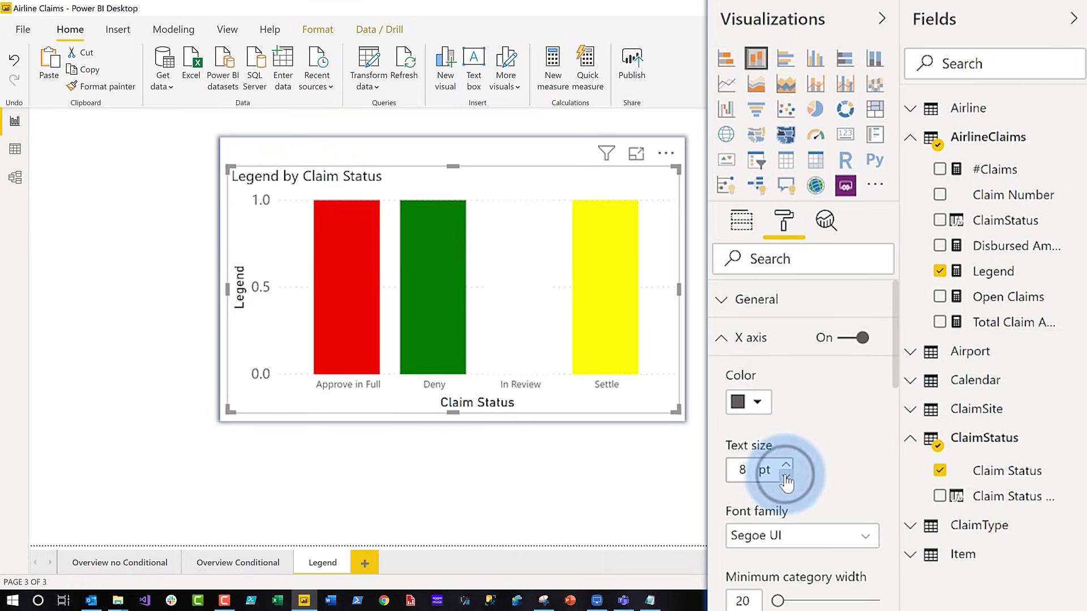
scroll(816, 474, down, 3)
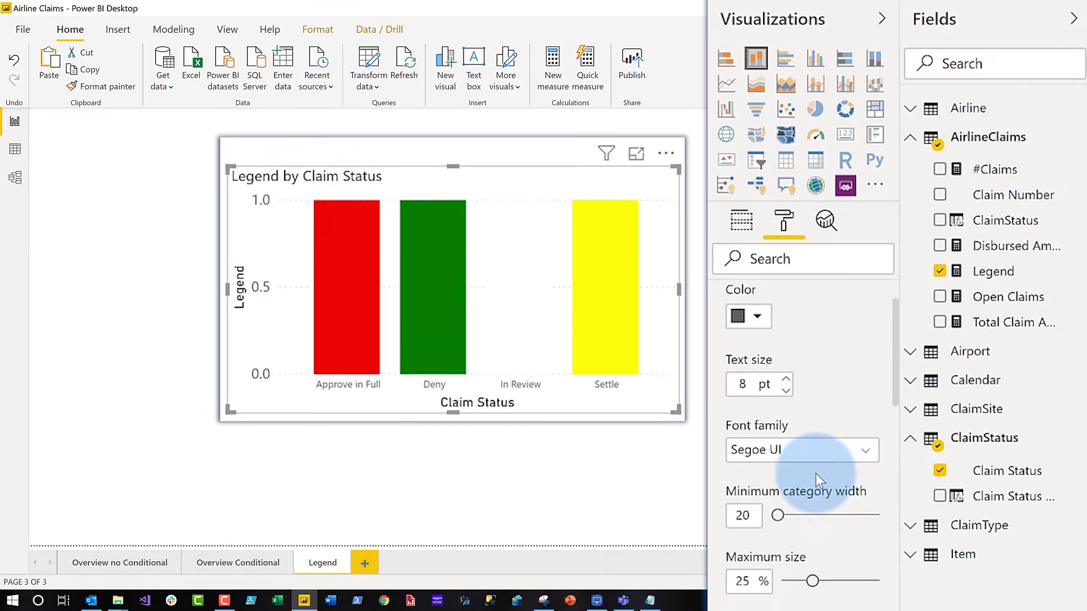
click(814, 430)
scroll(825, 287, down, 5)
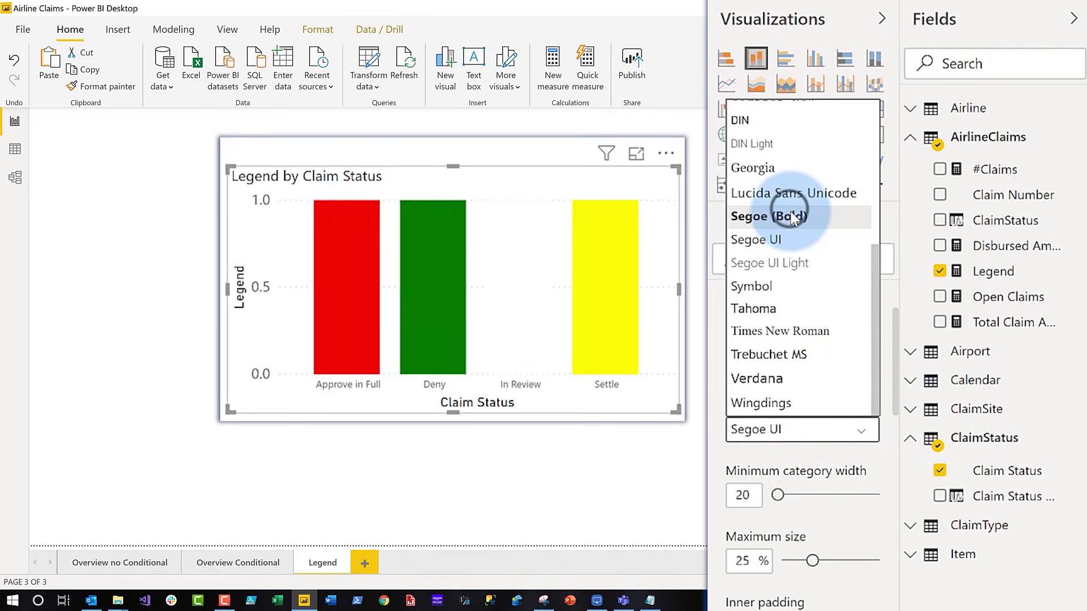
click(790, 215)
Step: Turn off the X axis title of the claim status chart
scroll(791, 500, down, 5)
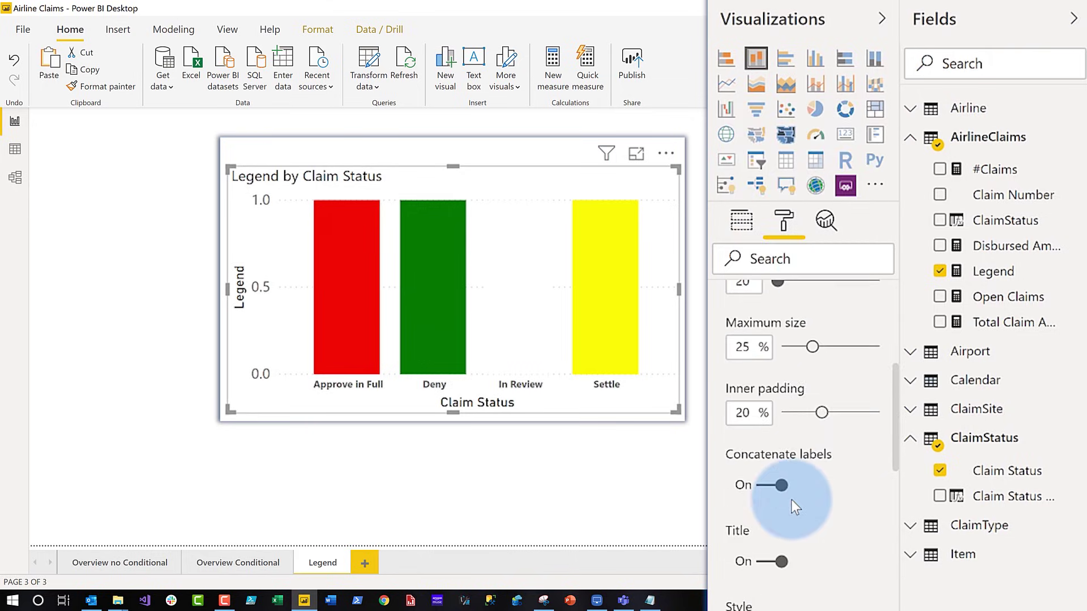
click(760, 459)
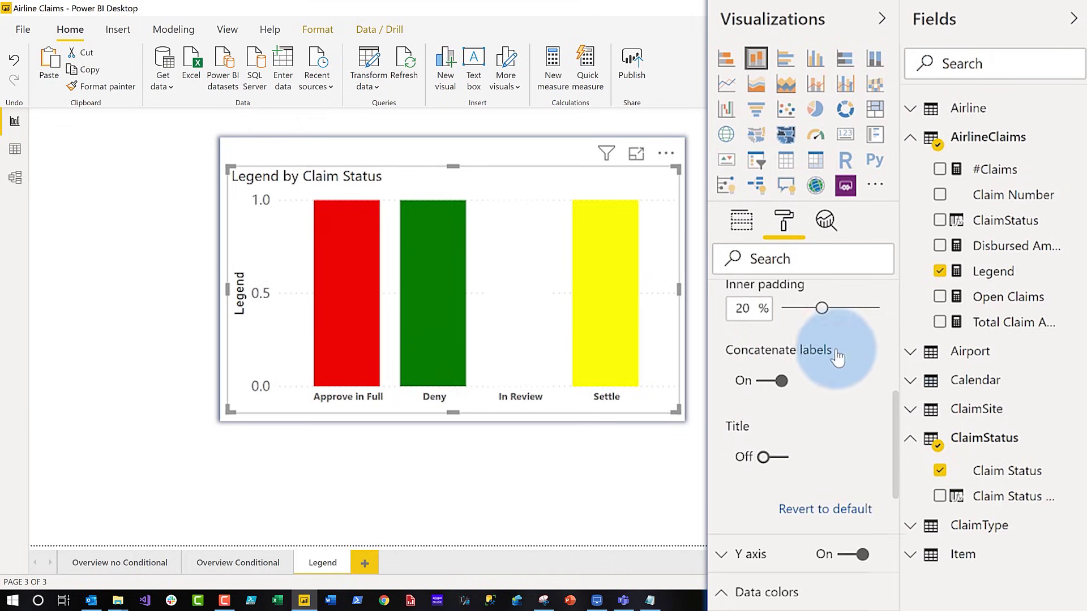
scroll(856, 367, up, 5)
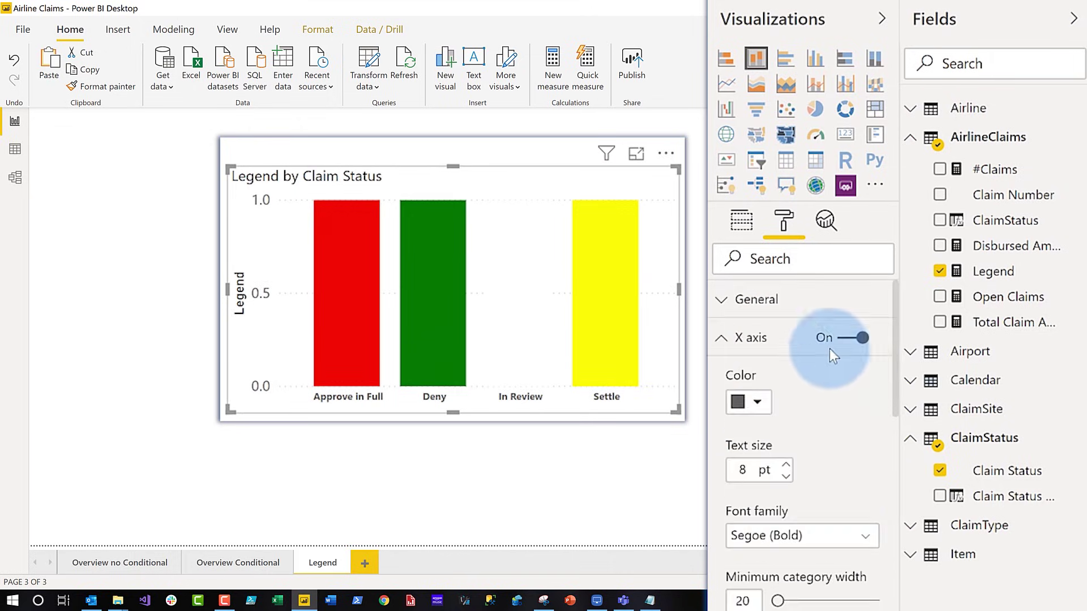
click(719, 345)
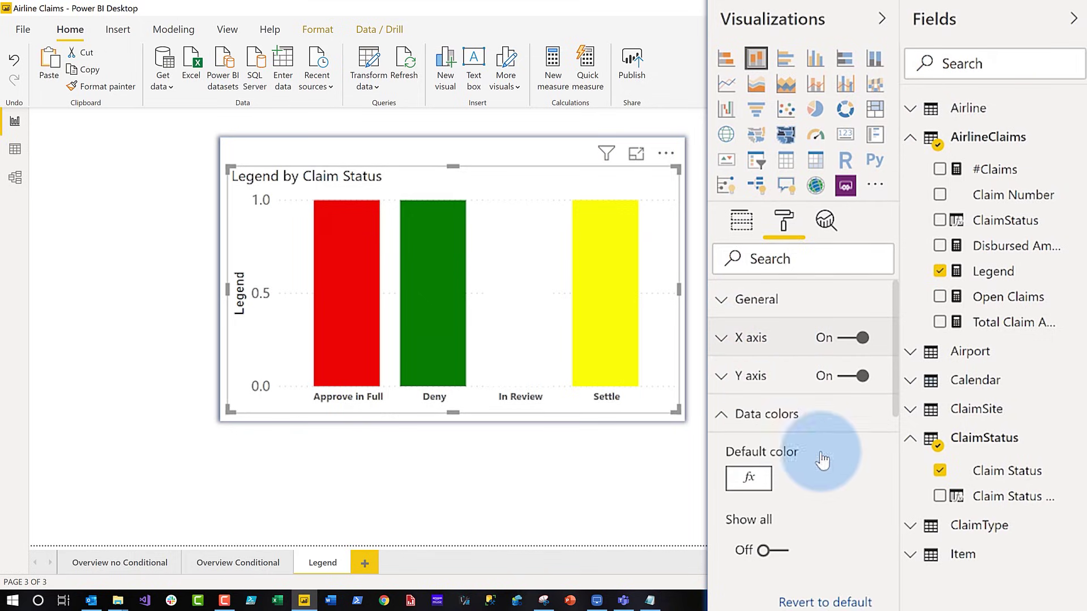
Step: Turn off the Y axis title and the whole Y axis of the claim status chart
click(751, 378)
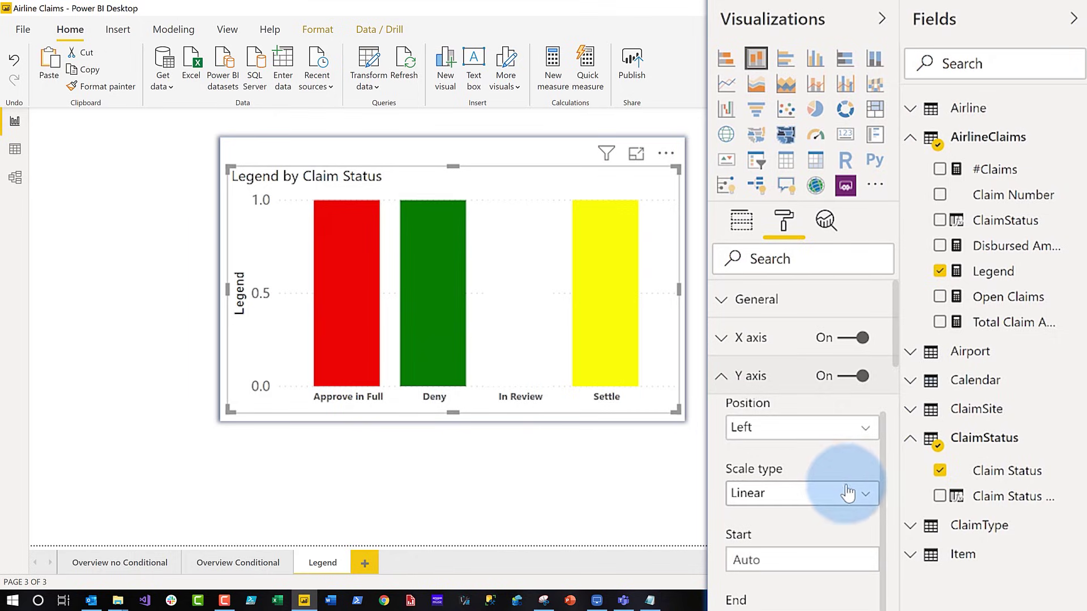
scroll(861, 382, down, 5)
scroll(861, 382, down, 5)
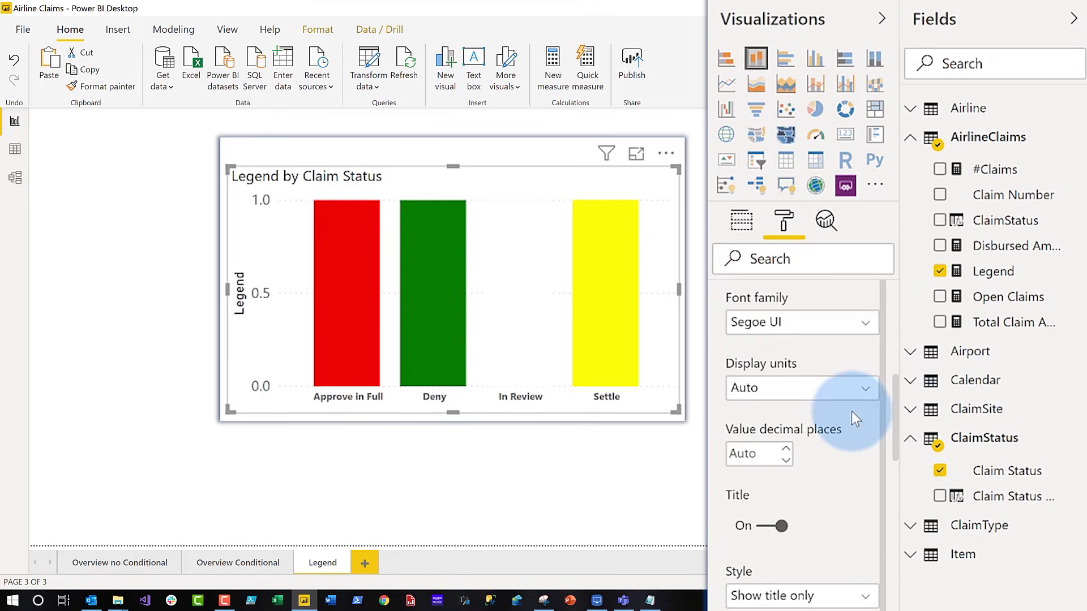
click(767, 394)
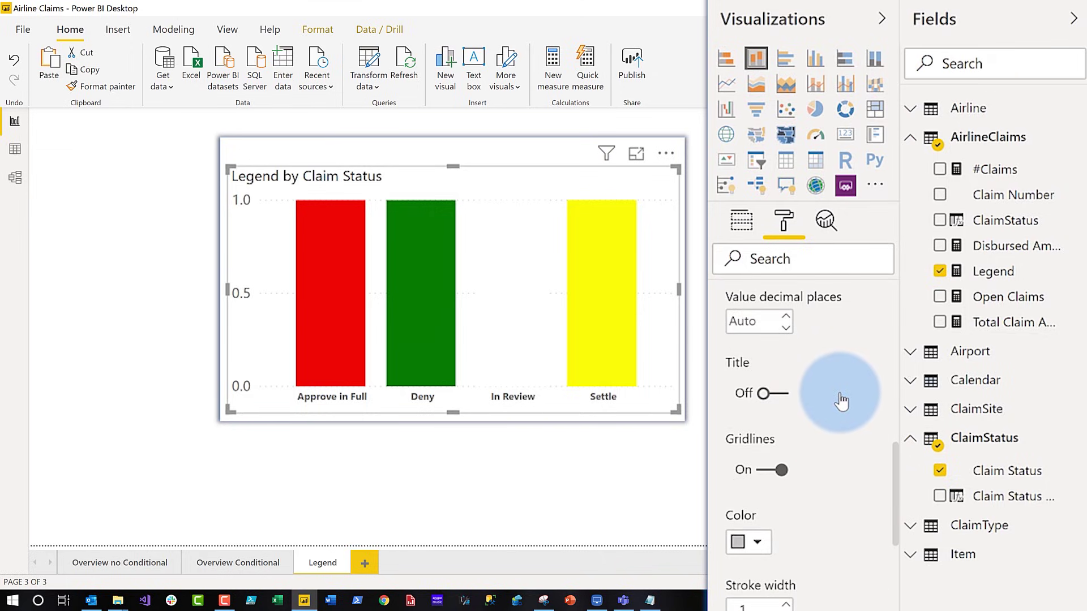
scroll(841, 401, up, 8)
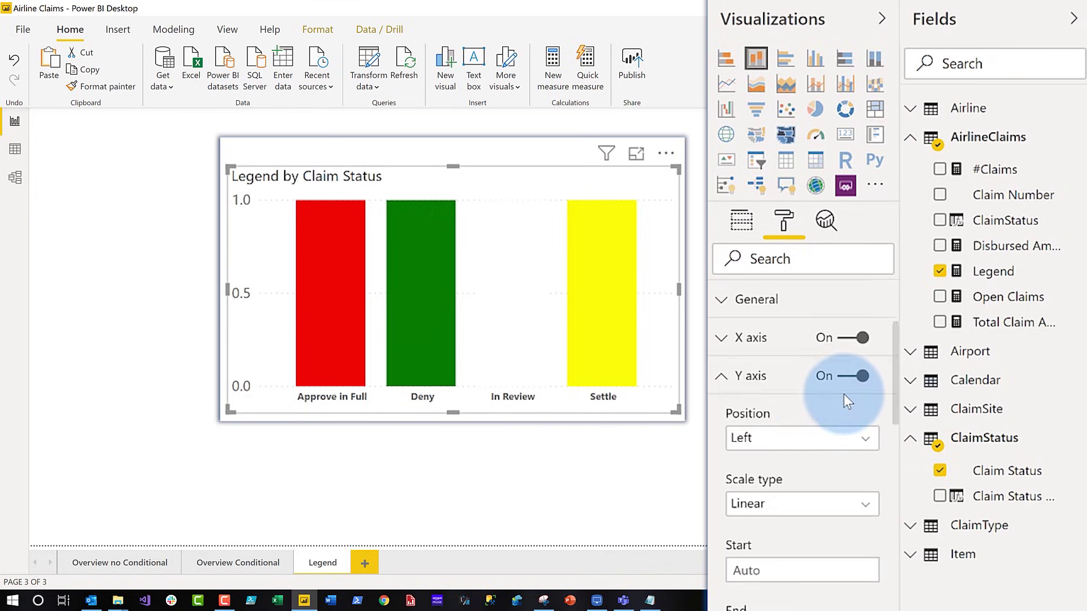
click(719, 378)
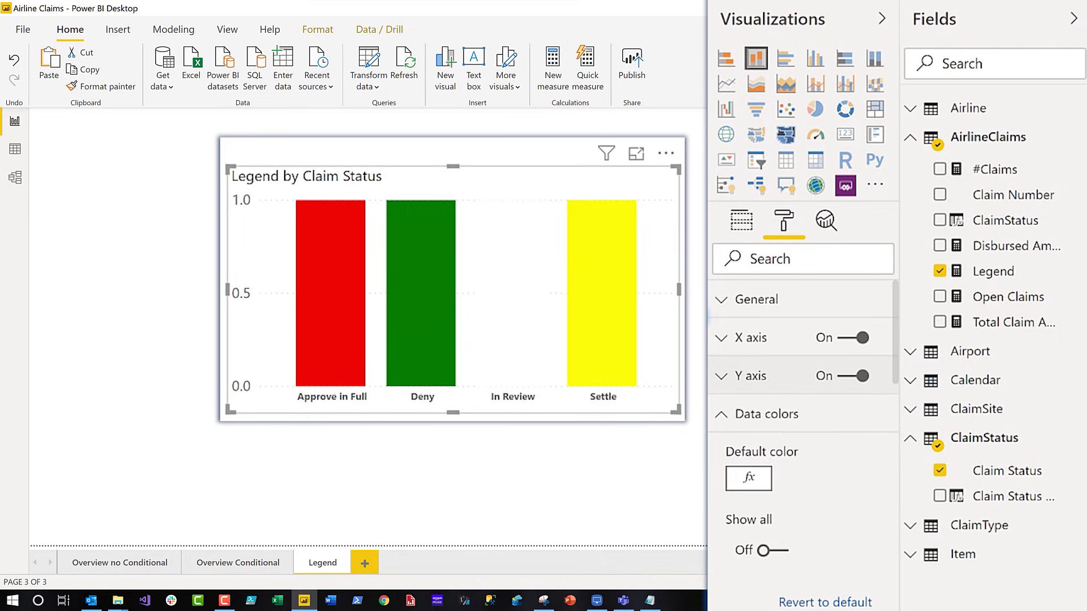
click(845, 378)
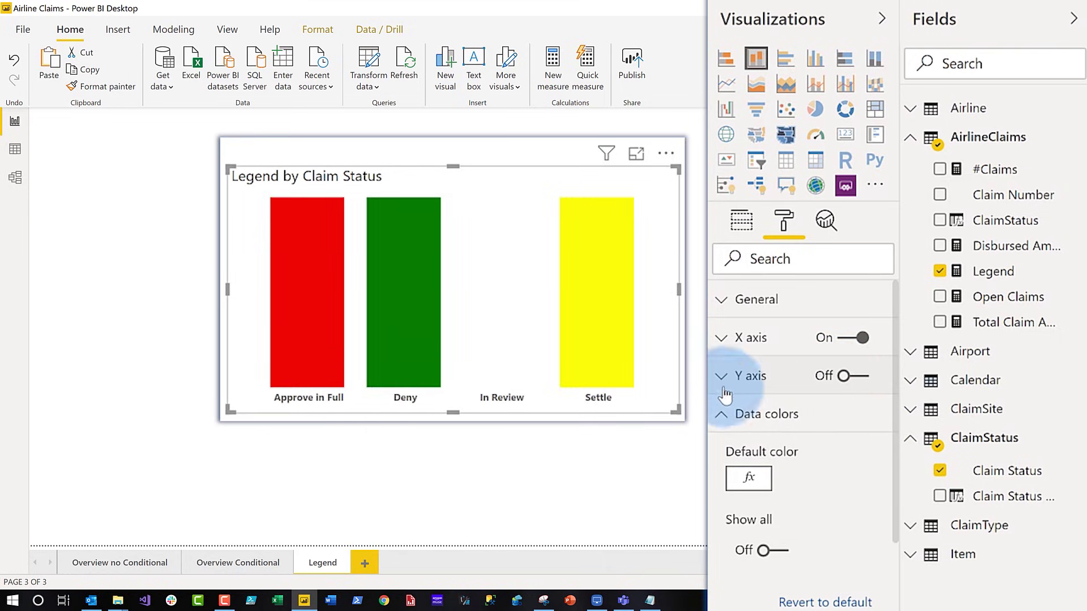
click(721, 416)
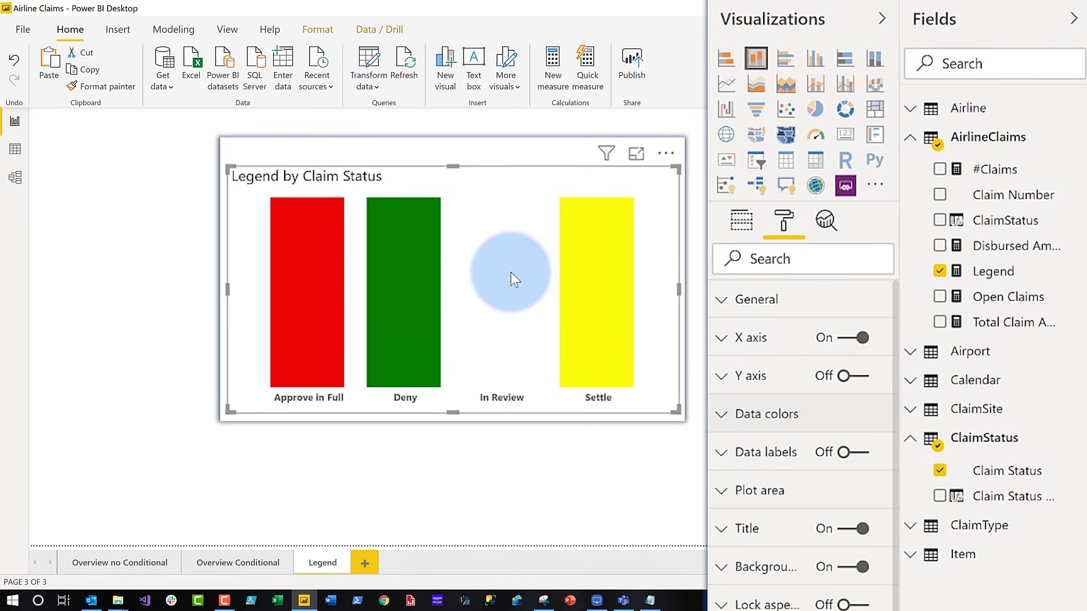
Step: Set the chart's background color to light gray from the theme colors so the white In Review column stands out
scroll(826, 357, down, 3)
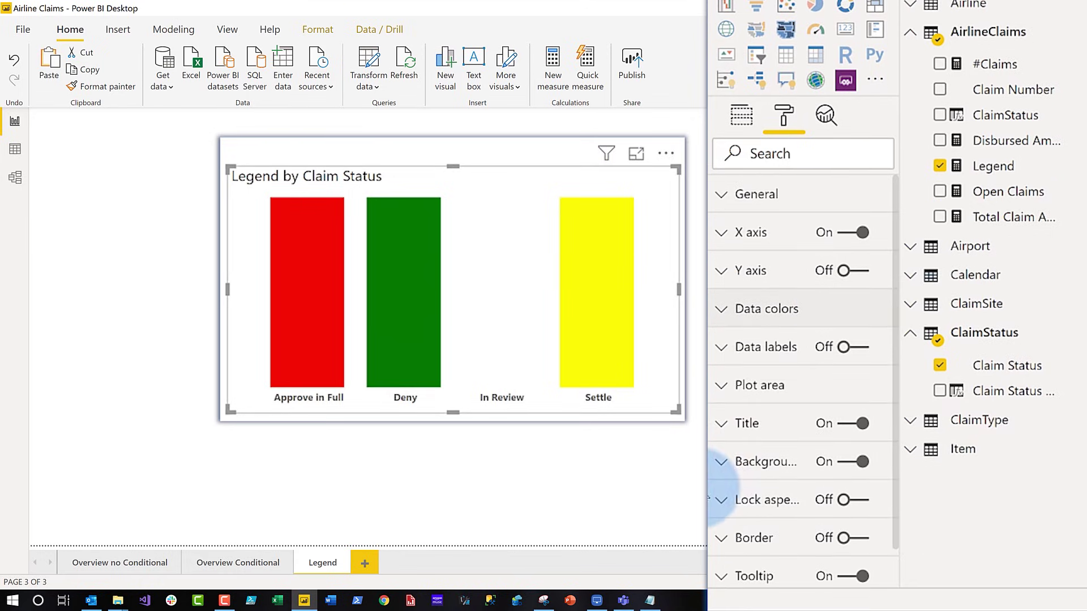
click(776, 461)
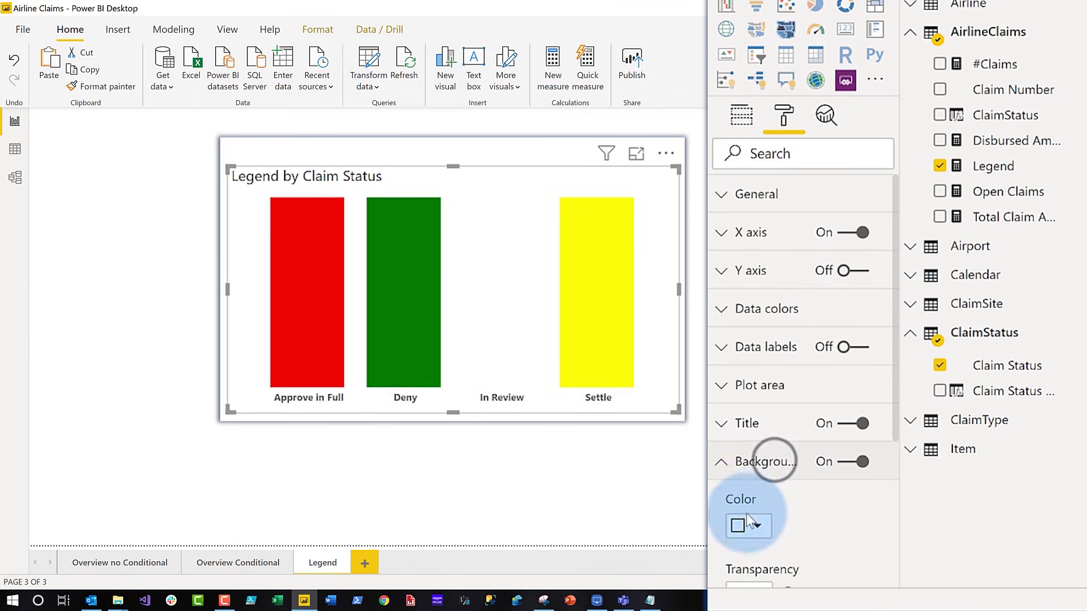
click(758, 528)
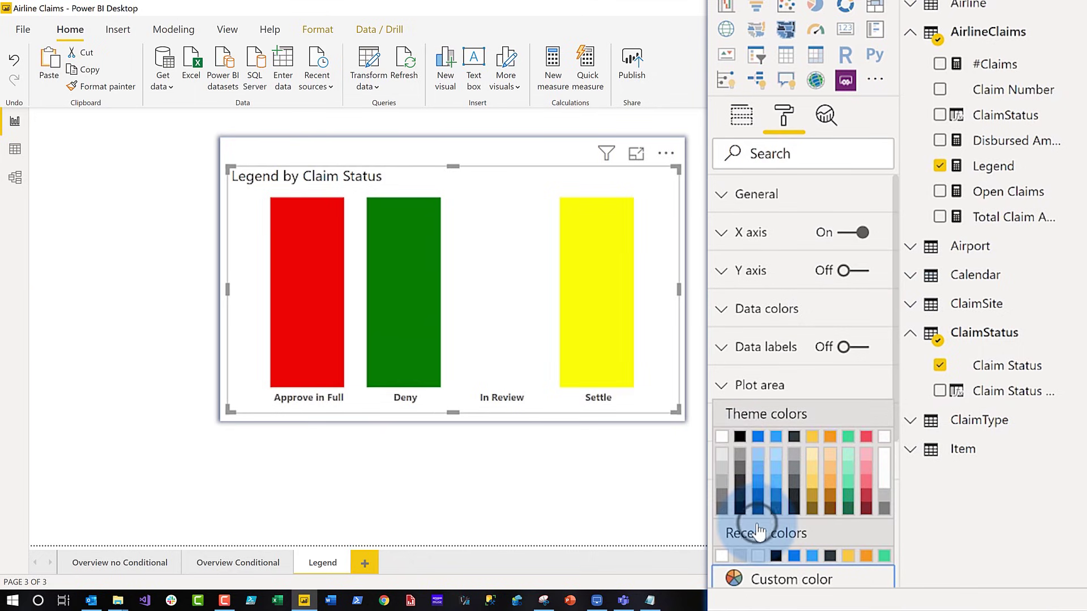
click(724, 466)
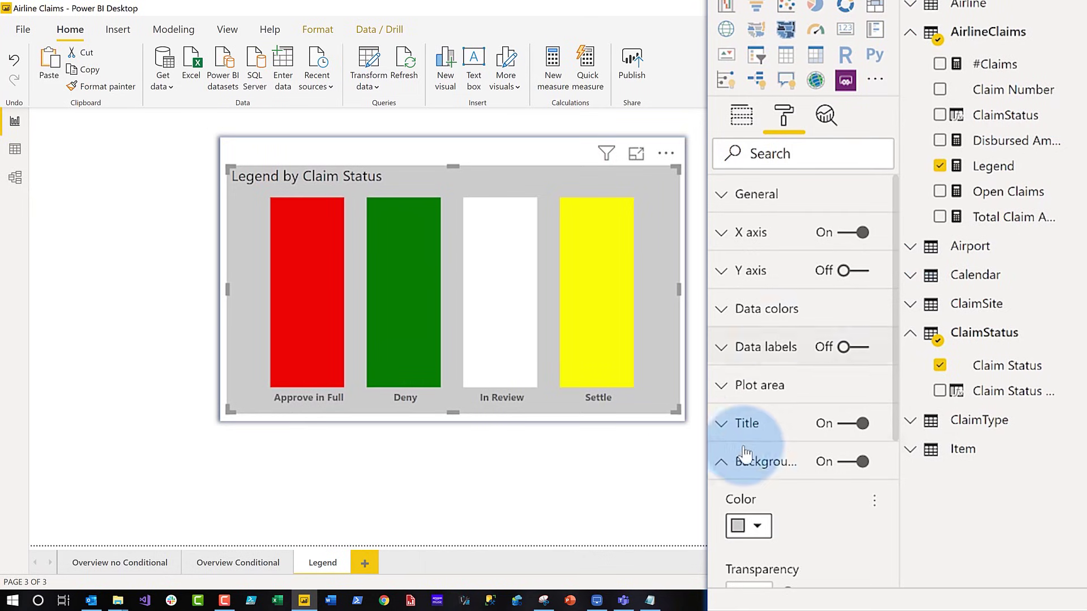
click(725, 463)
Step: Set the chart title's text size to 9 pt
click(722, 426)
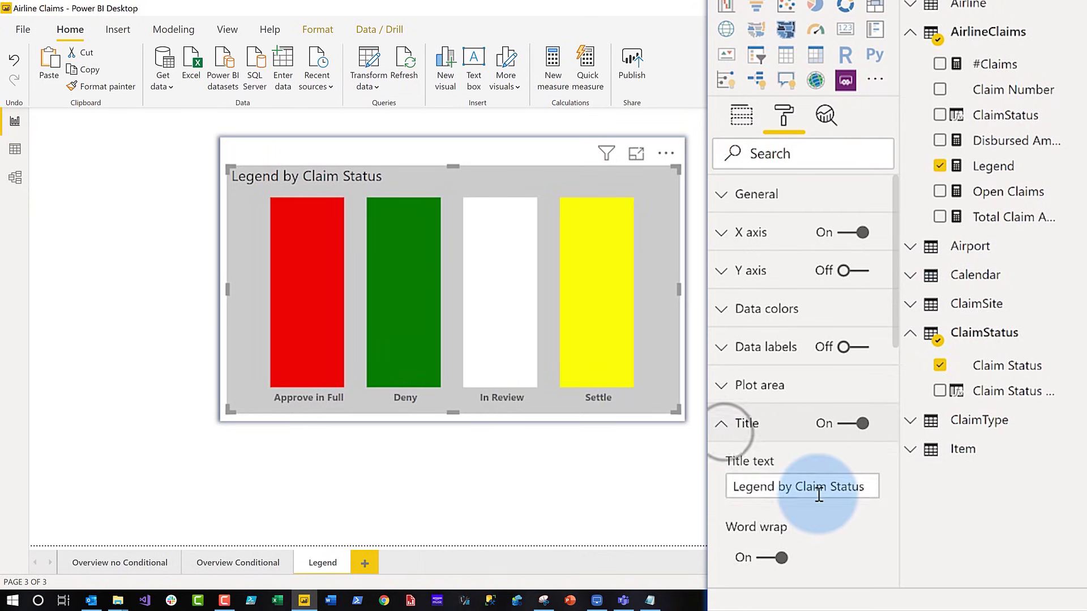
scroll(820, 495, down, 3)
scroll(820, 495, down, 3)
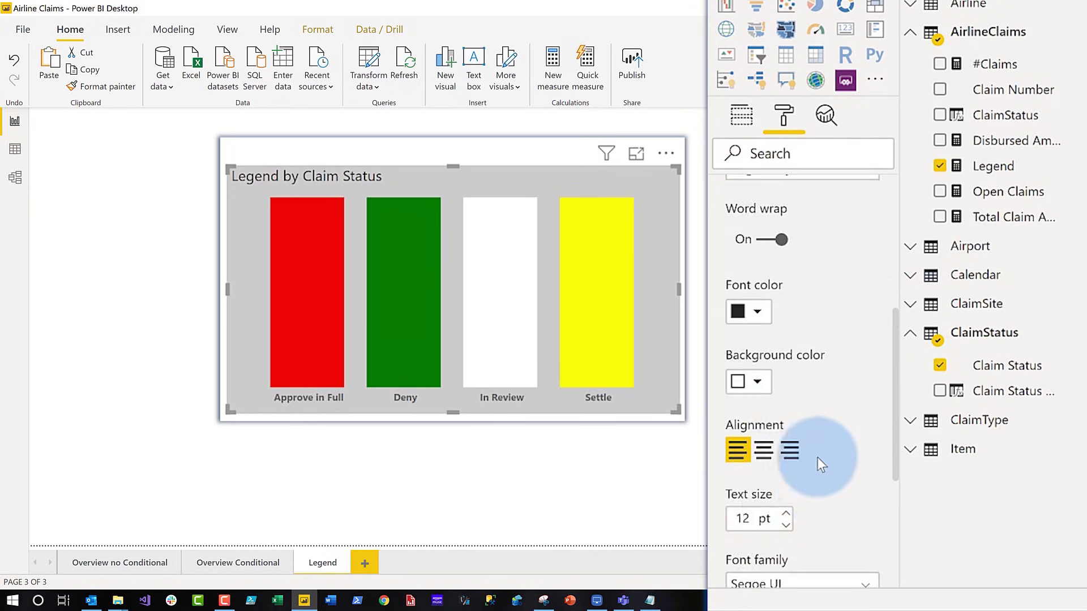
click(786, 527)
click(786, 527)
click(786, 526)
click(786, 527)
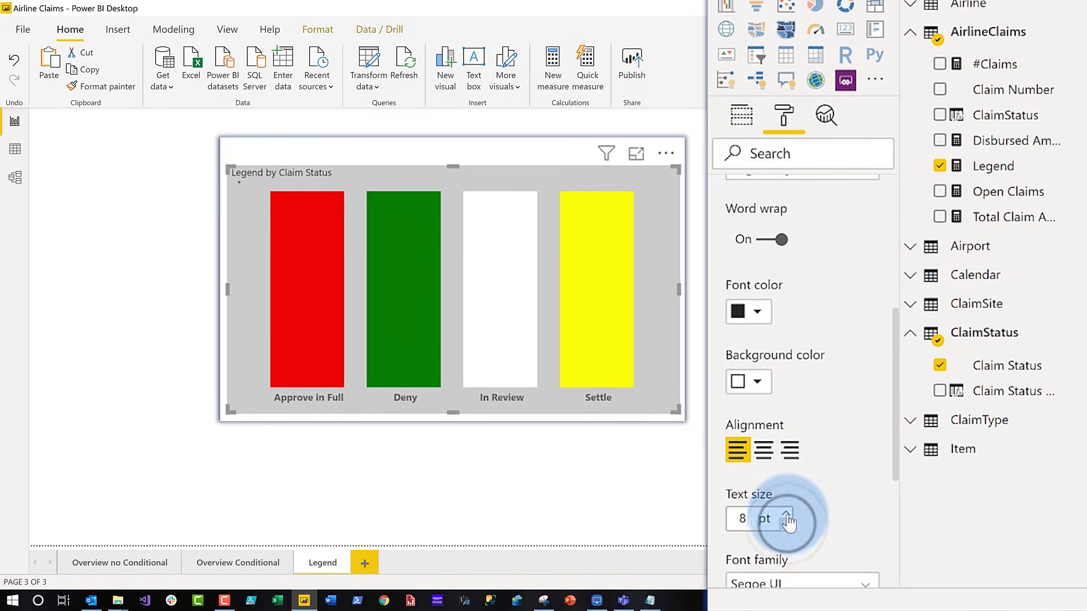
click(786, 512)
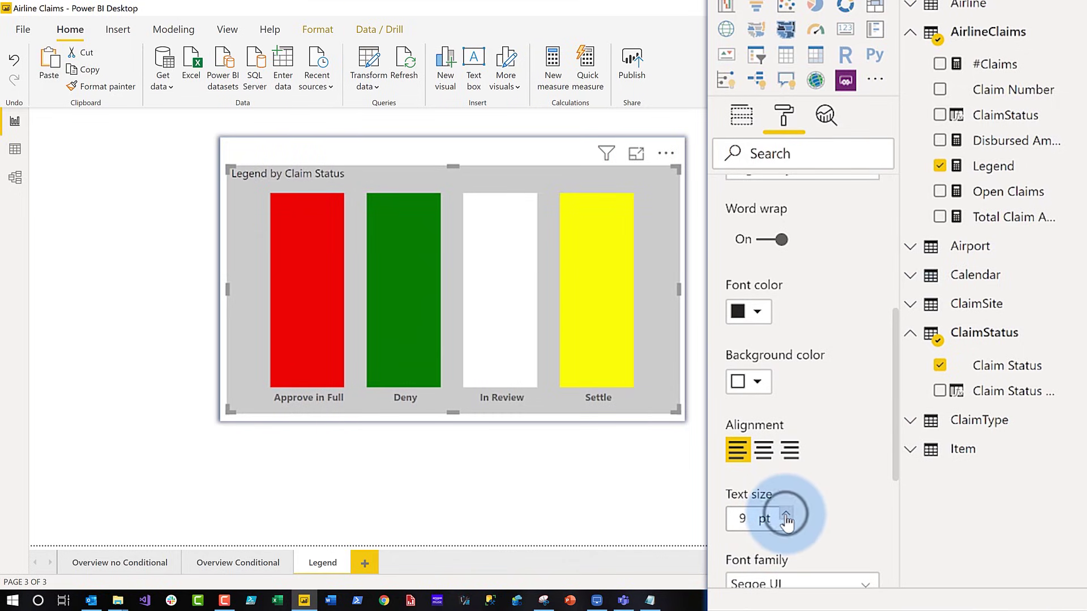
scroll(773, 339, up, 5)
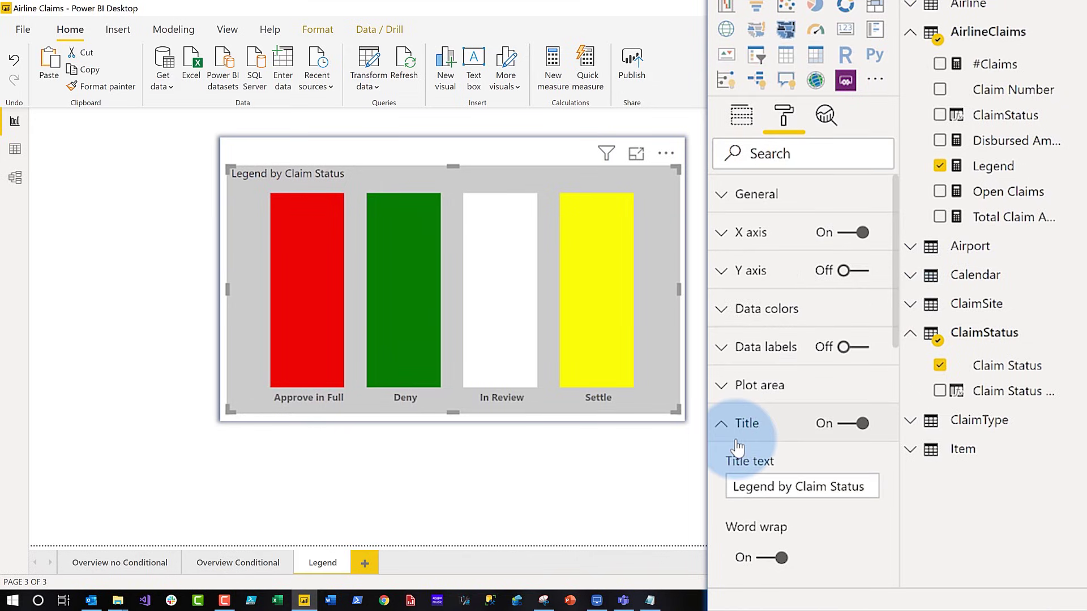
click(734, 431)
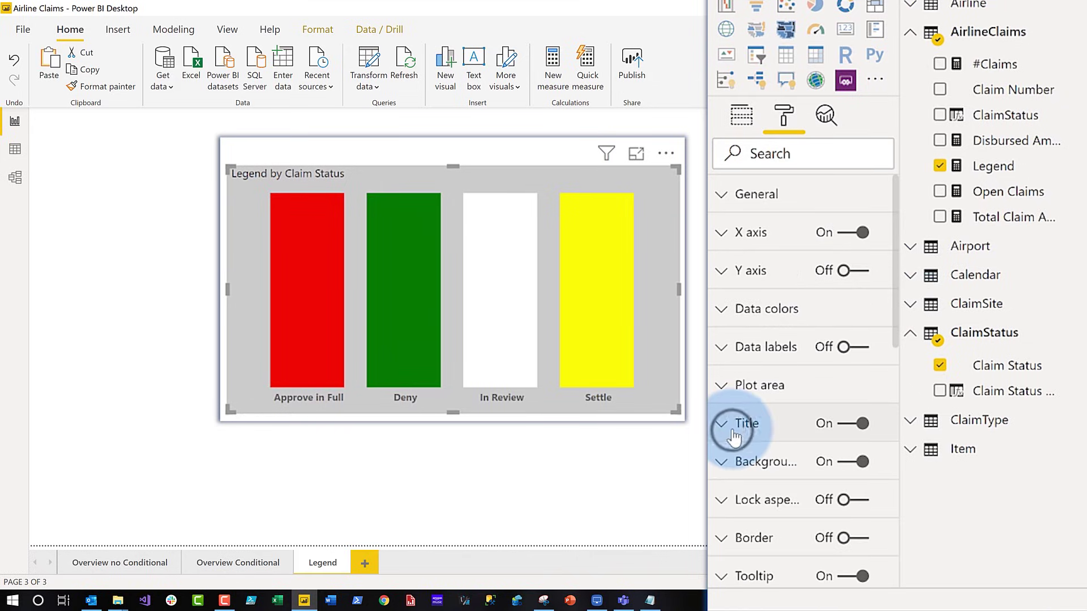
Step: Set the X axis inner padding to 50% and shrink the chart into a short, wide strip
click(720, 238)
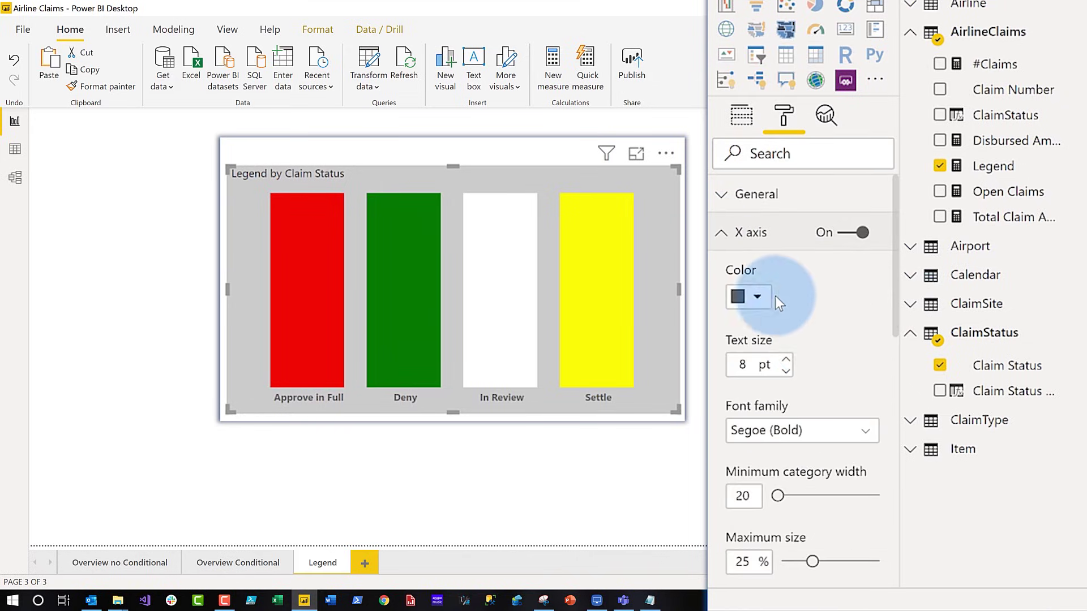
scroll(836, 389, down, 6)
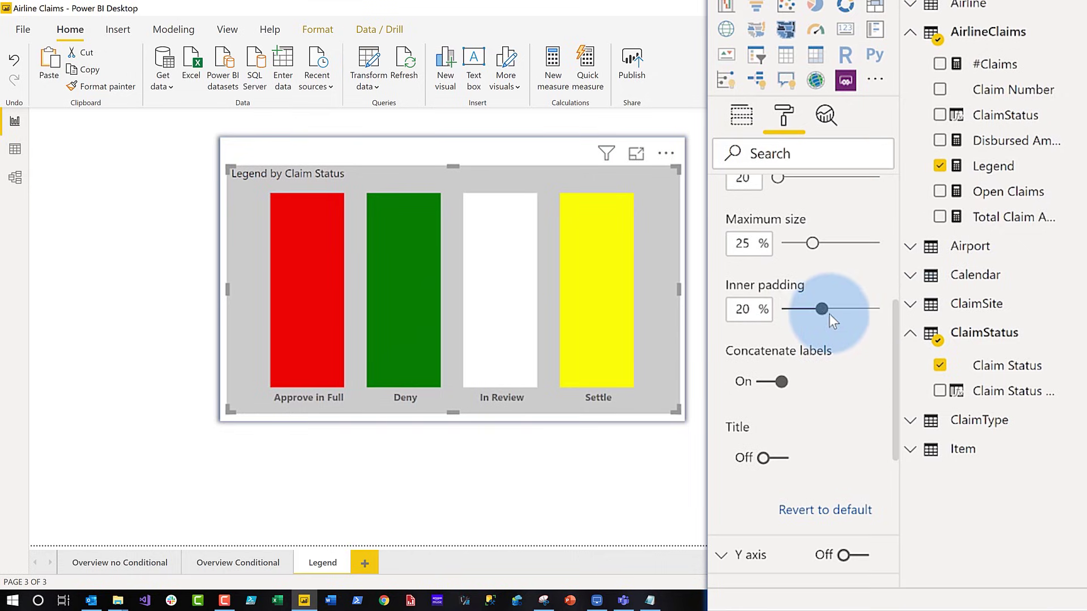
drag(821, 309, 893, 312)
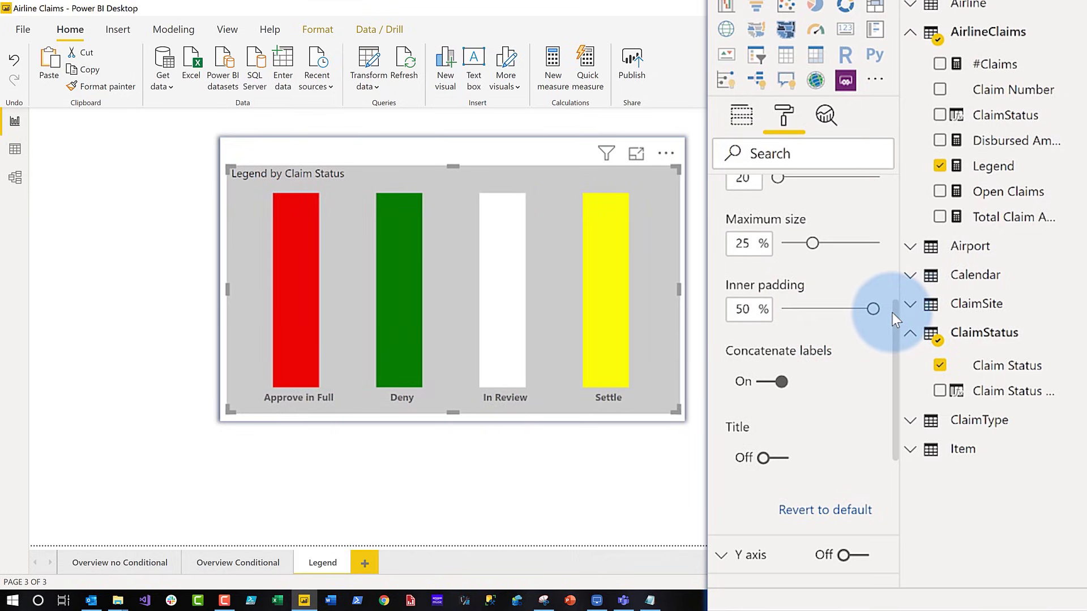
drag(670, 419, 657, 295)
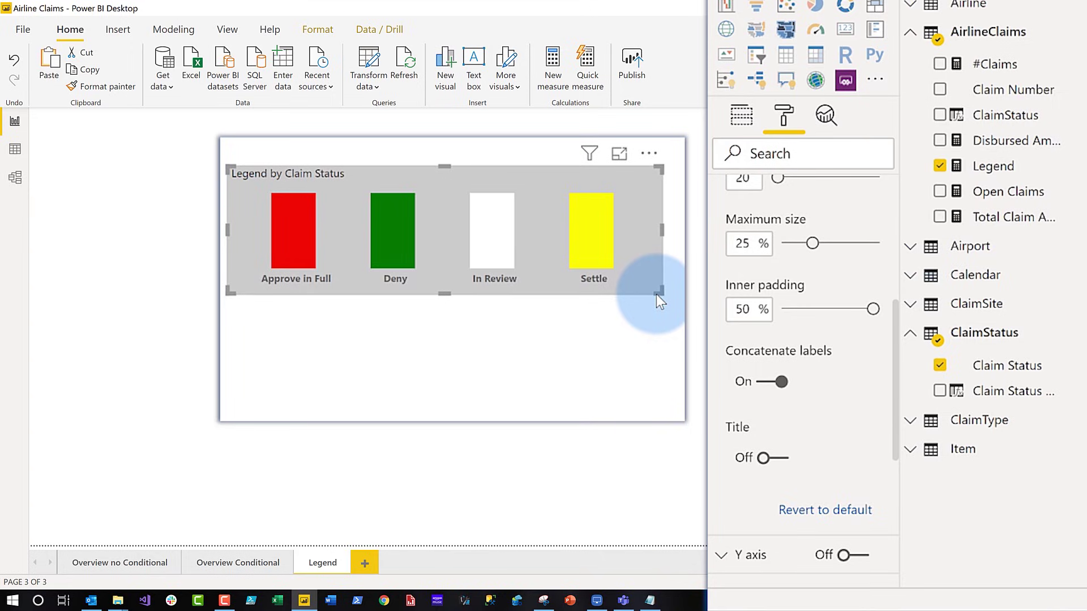
Step: Copy the legend chart to the Overview Conditional page and place it at the lower end of the claims table
click(647, 155)
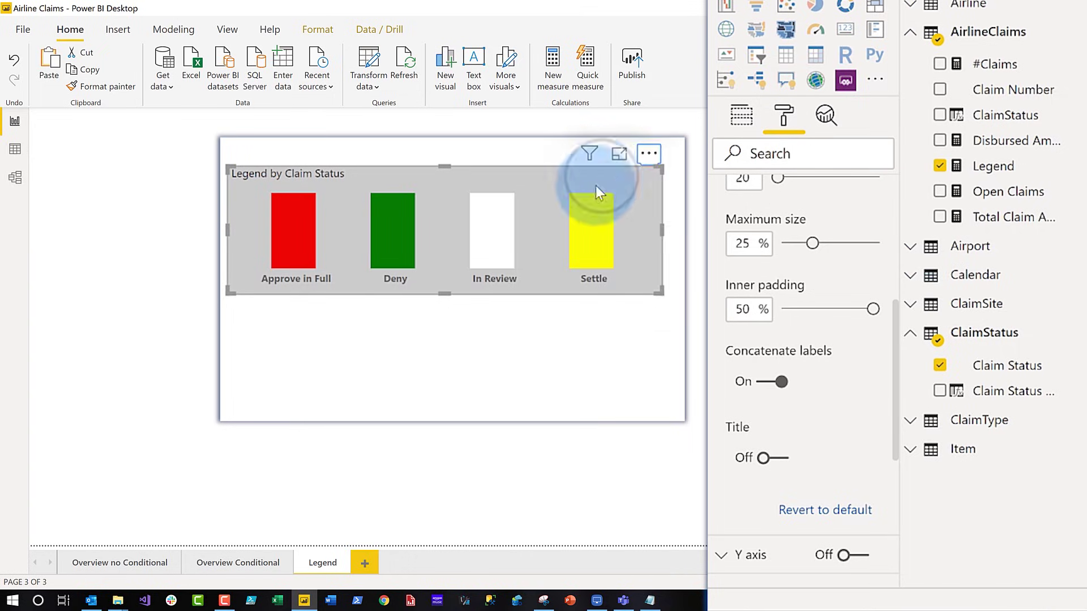
click(241, 561)
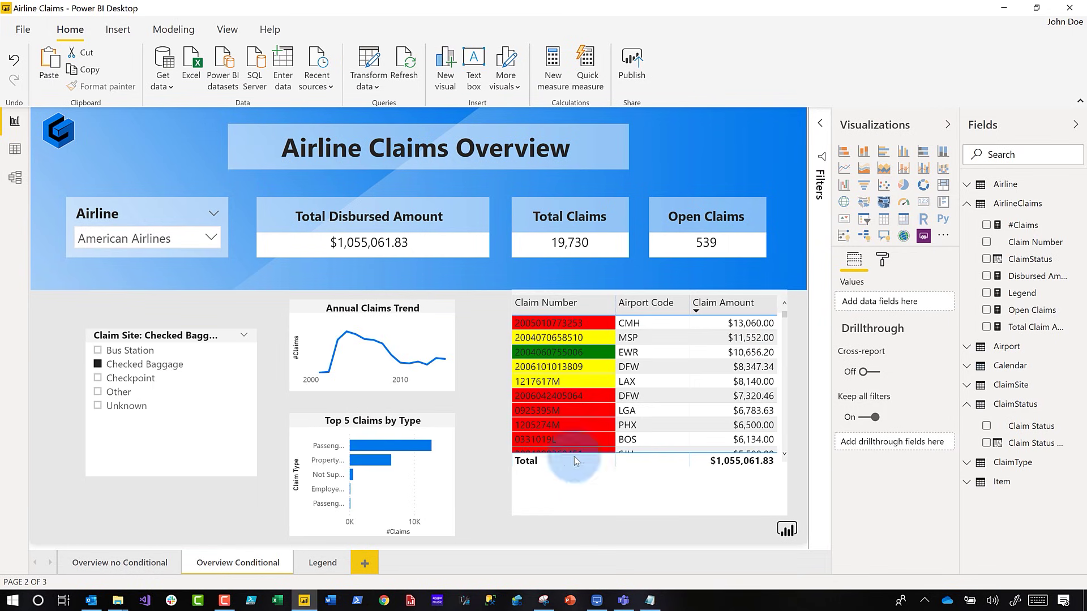
key(ctrl+v)
drag(498, 210, 662, 487)
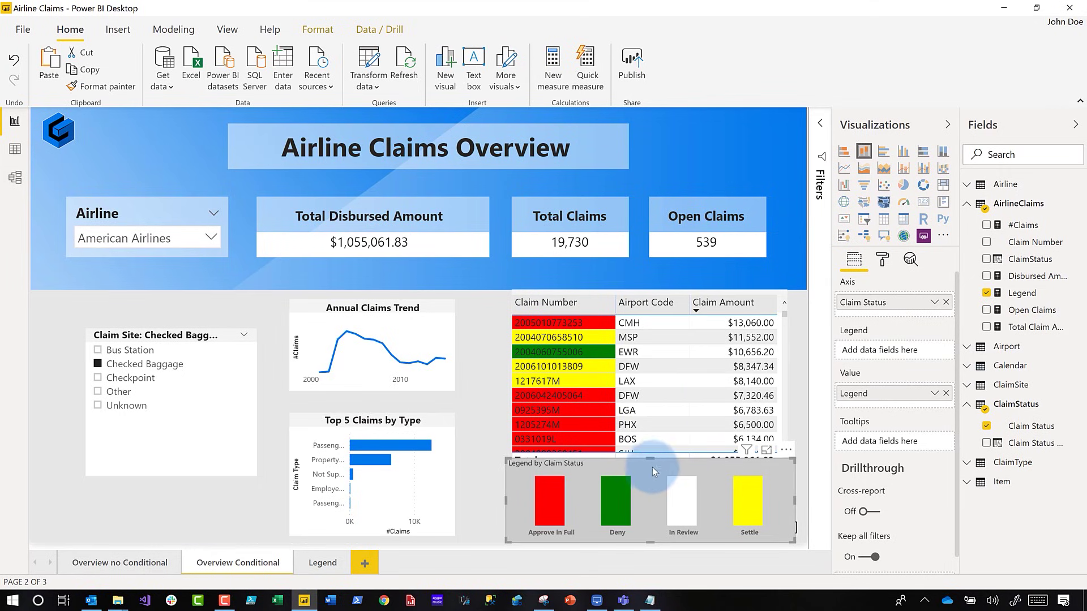
Step: Resize the pasted legend so it sits below the table's Total row and matches the table's width
drag(652, 467, 653, 478)
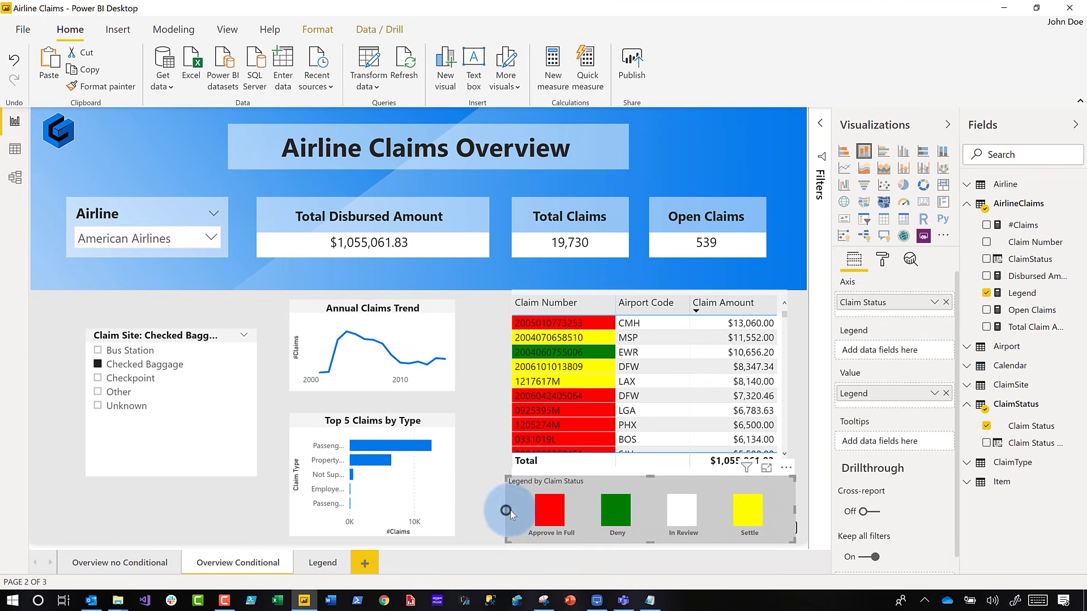
click(508, 513)
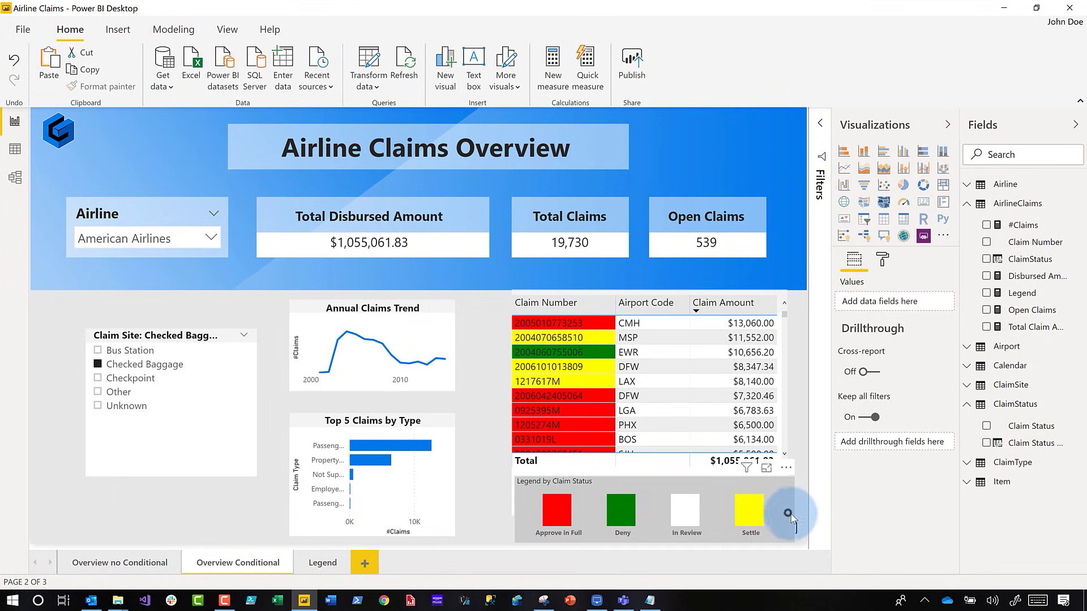
click(796, 526)
drag(798, 511, 781, 499)
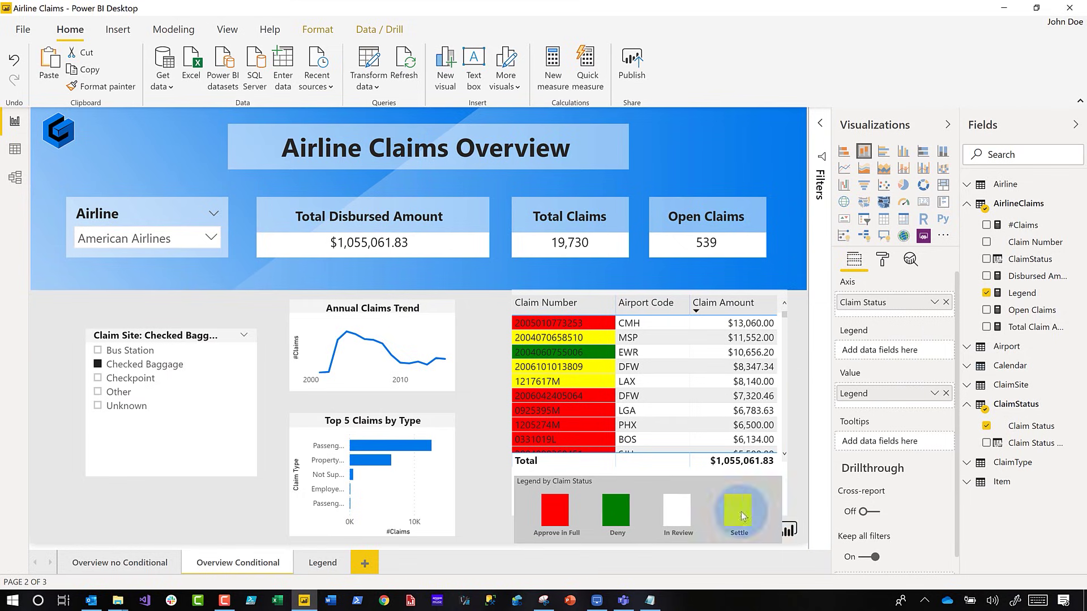
click(603, 428)
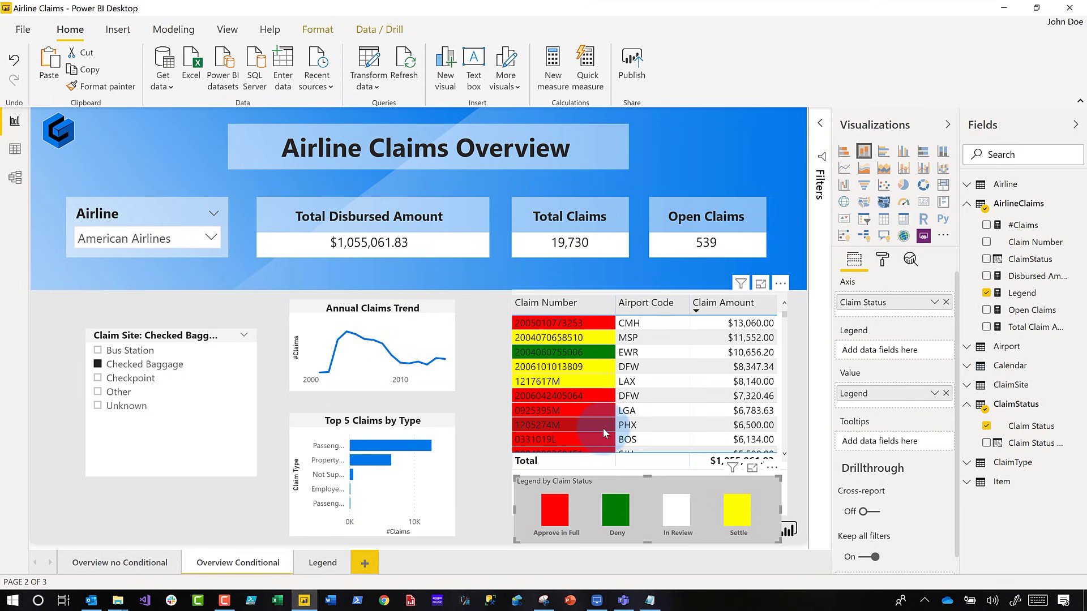